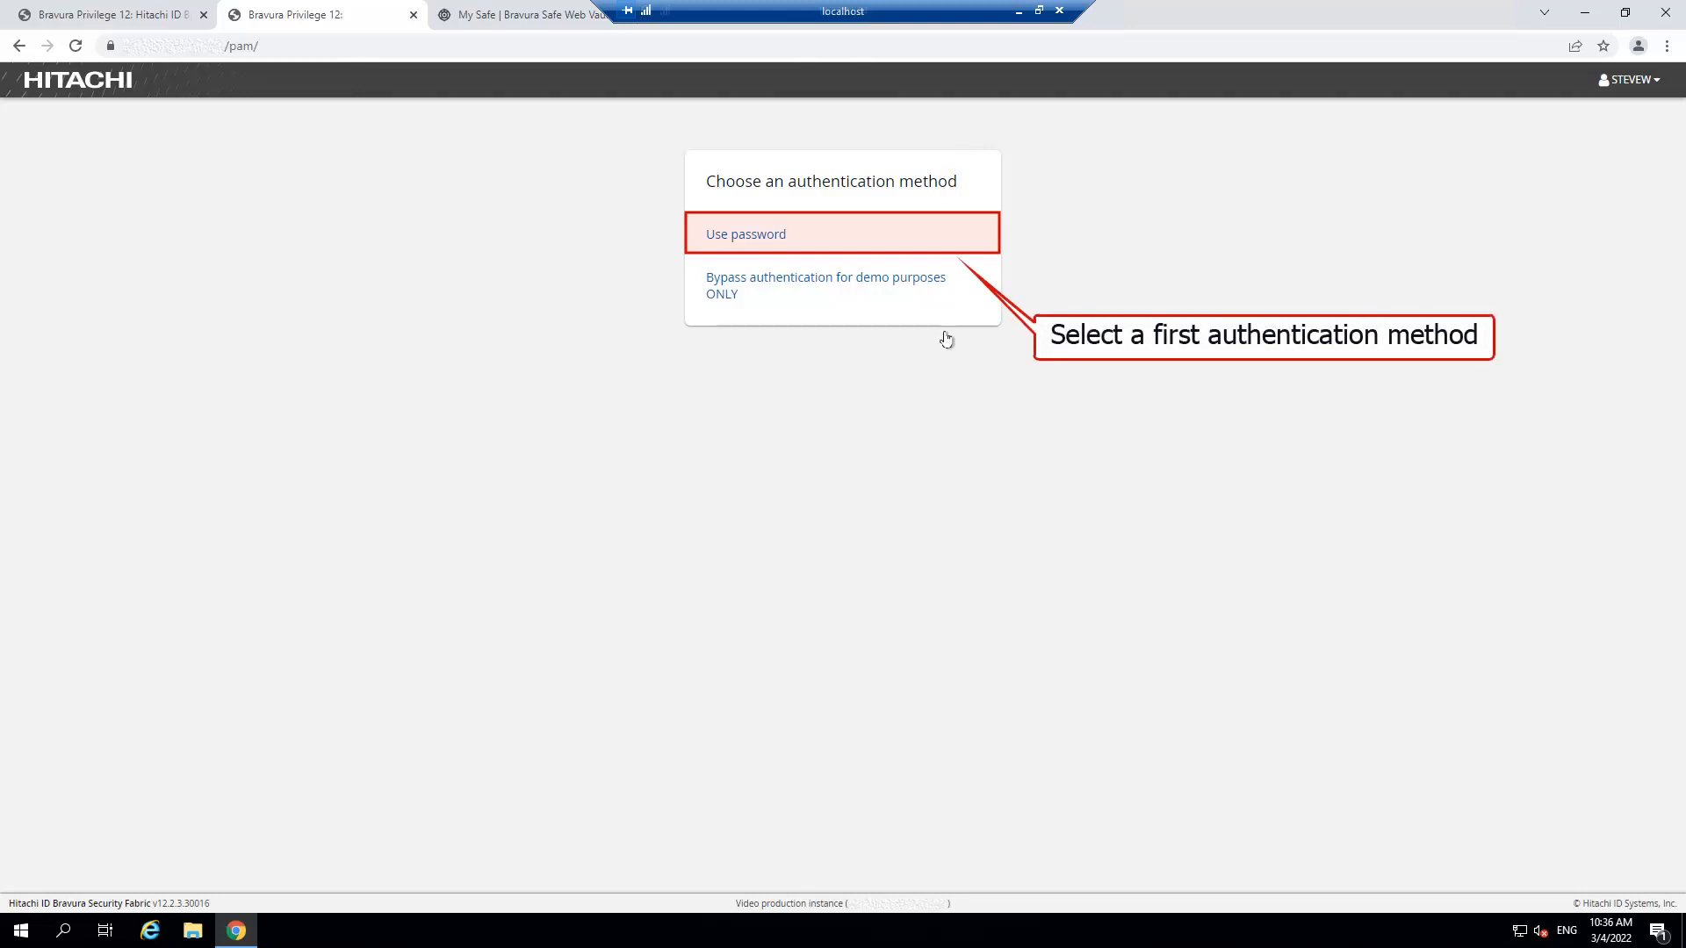
Sign in with the saved password, then complete Duo authentication via an approved push notification.
left_click(799, 236)
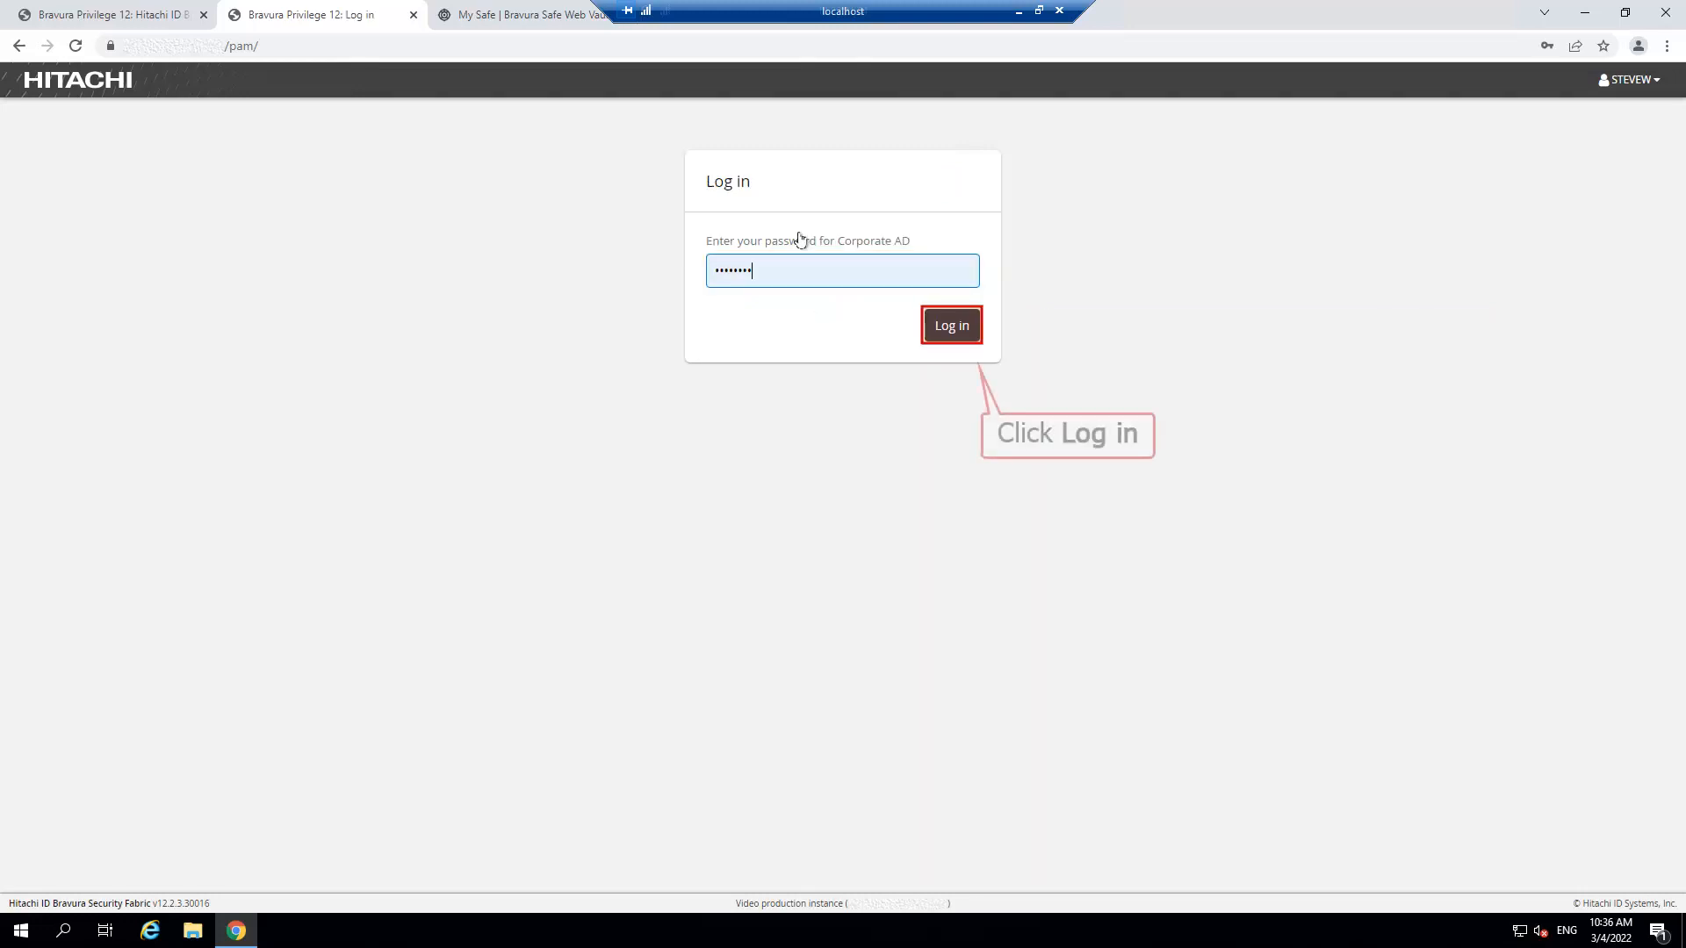
left_click(952, 325)
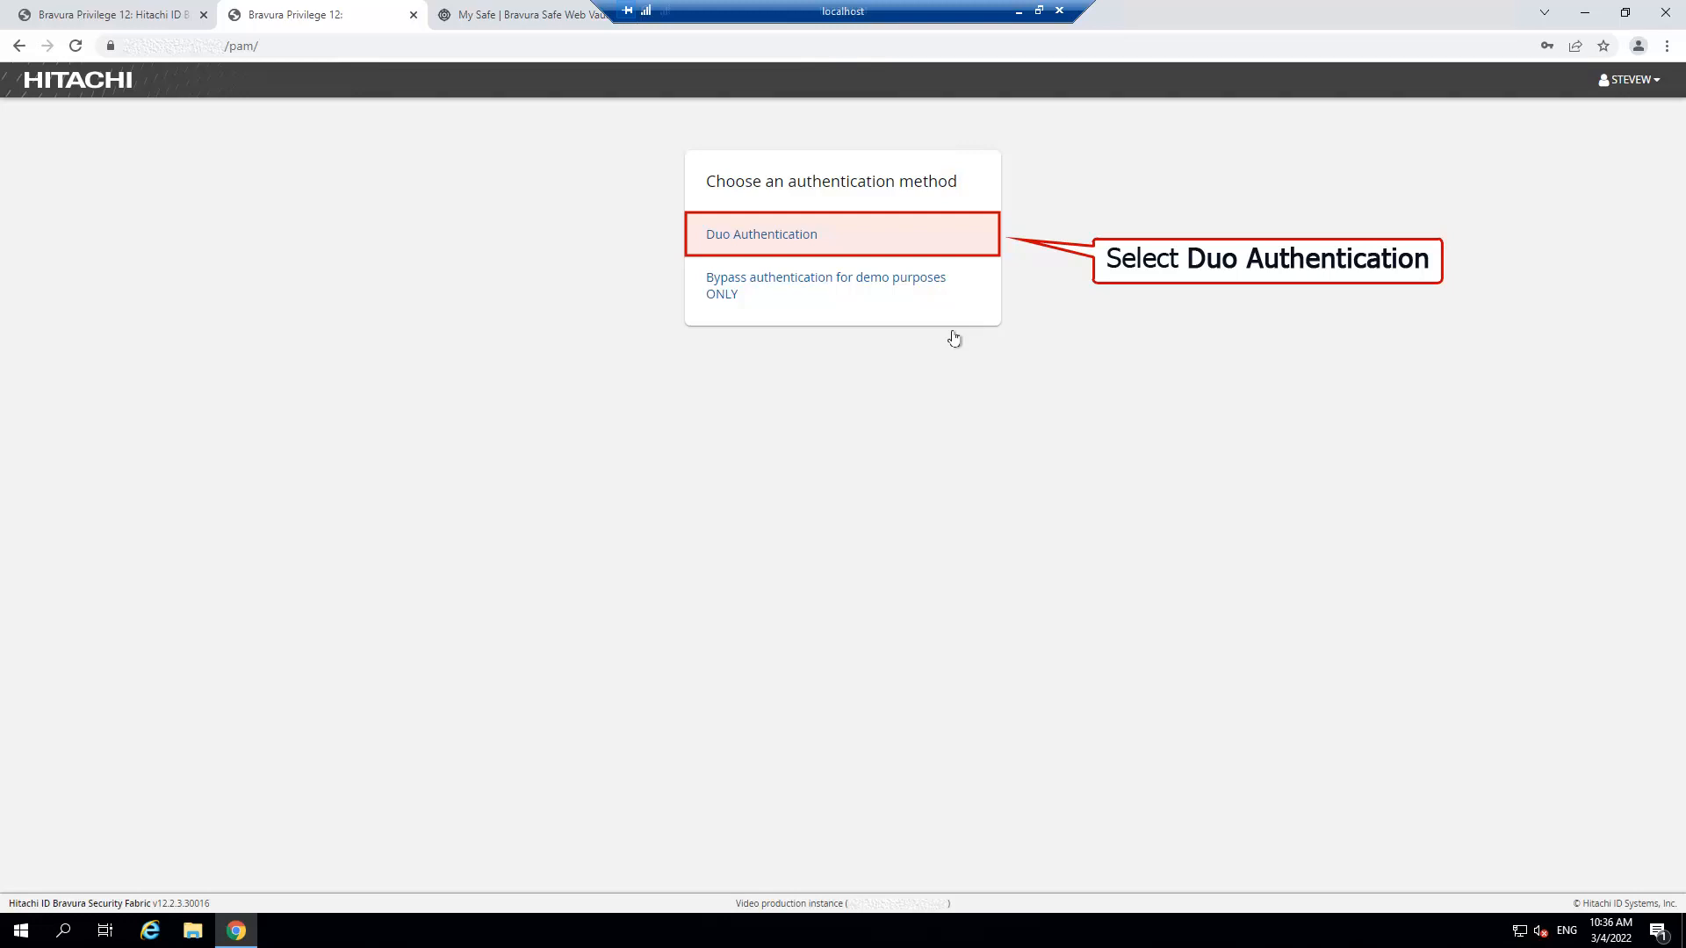
left_click(843, 237)
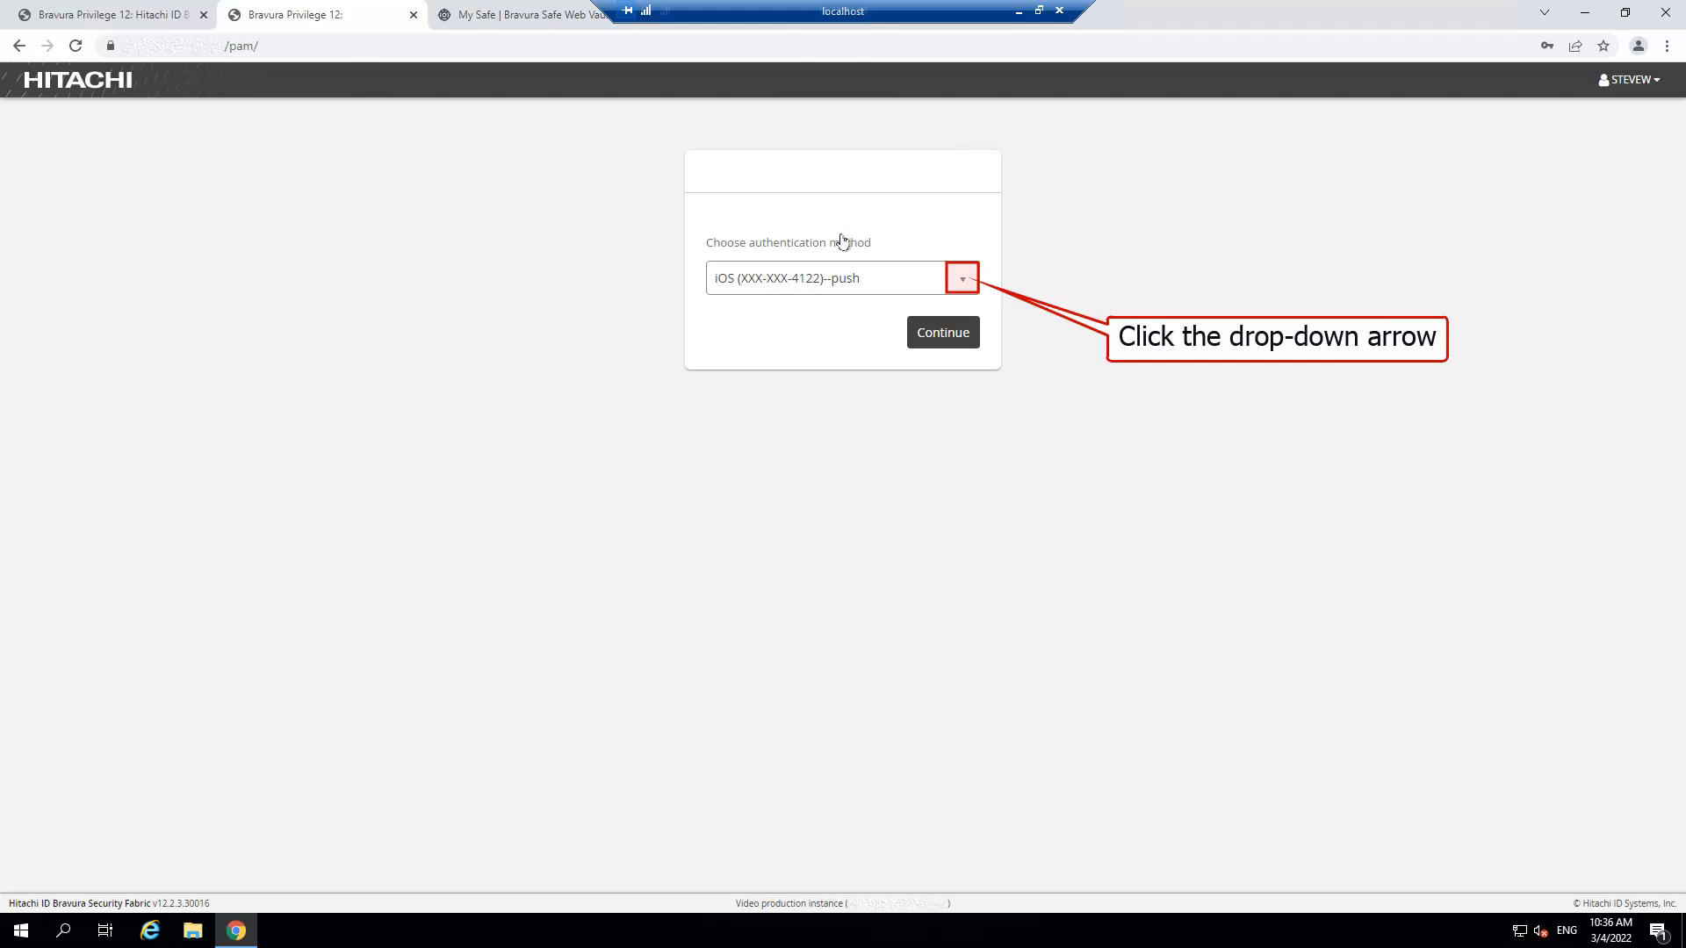
left_click(962, 280)
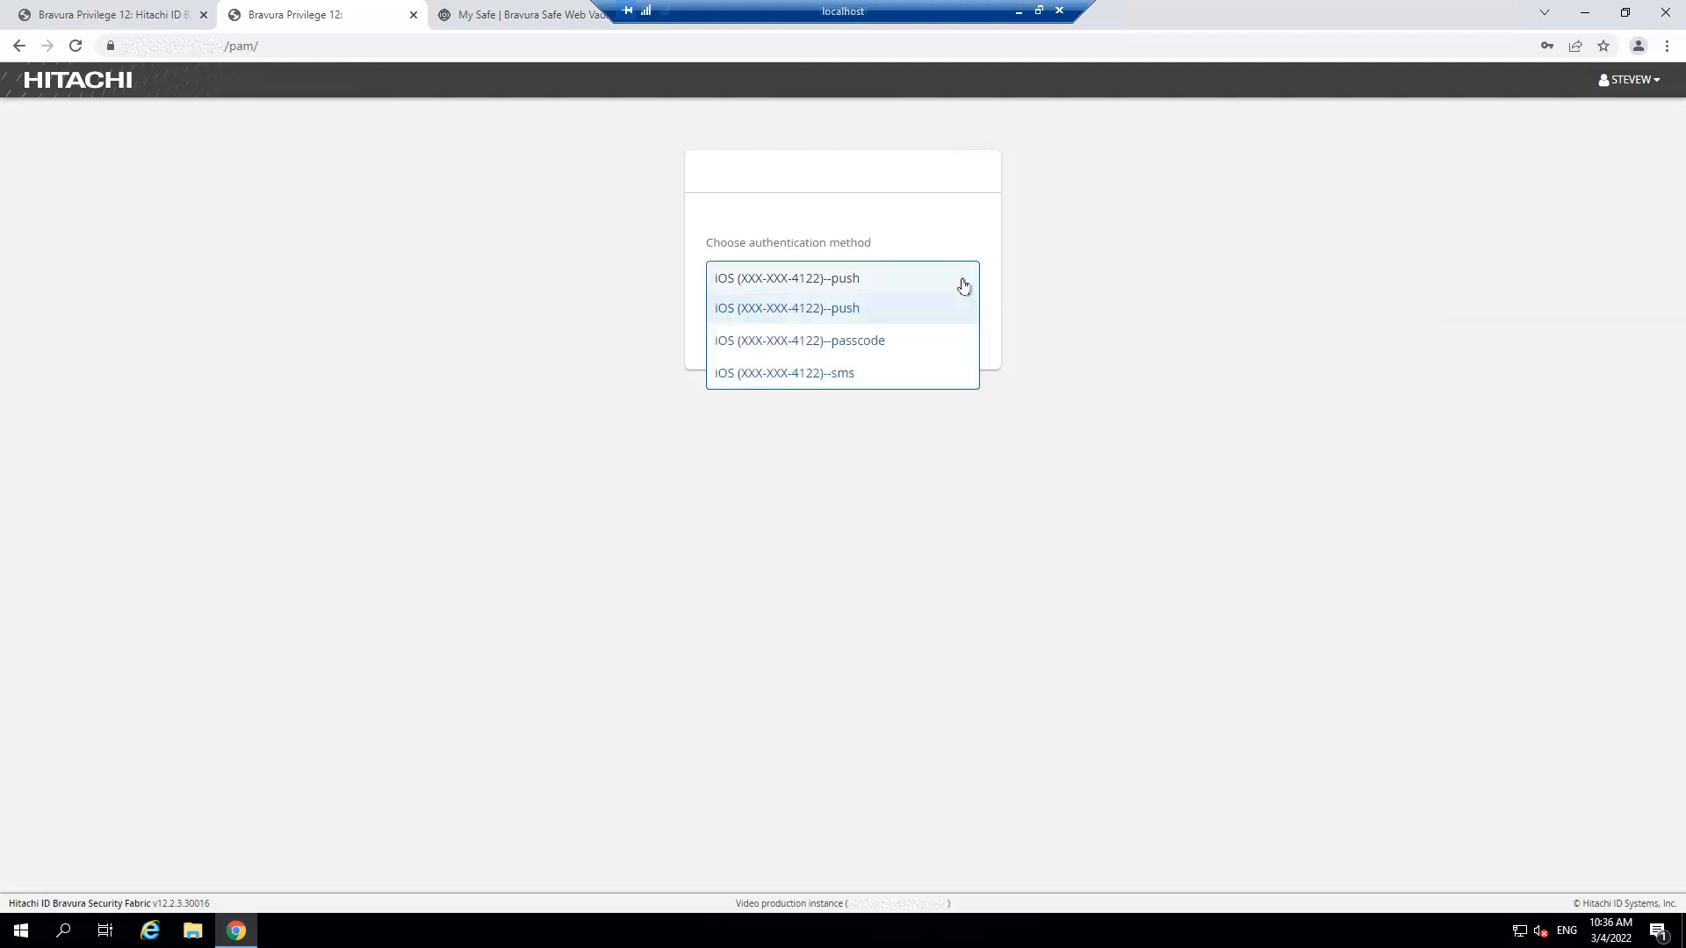
left_click(870, 309)
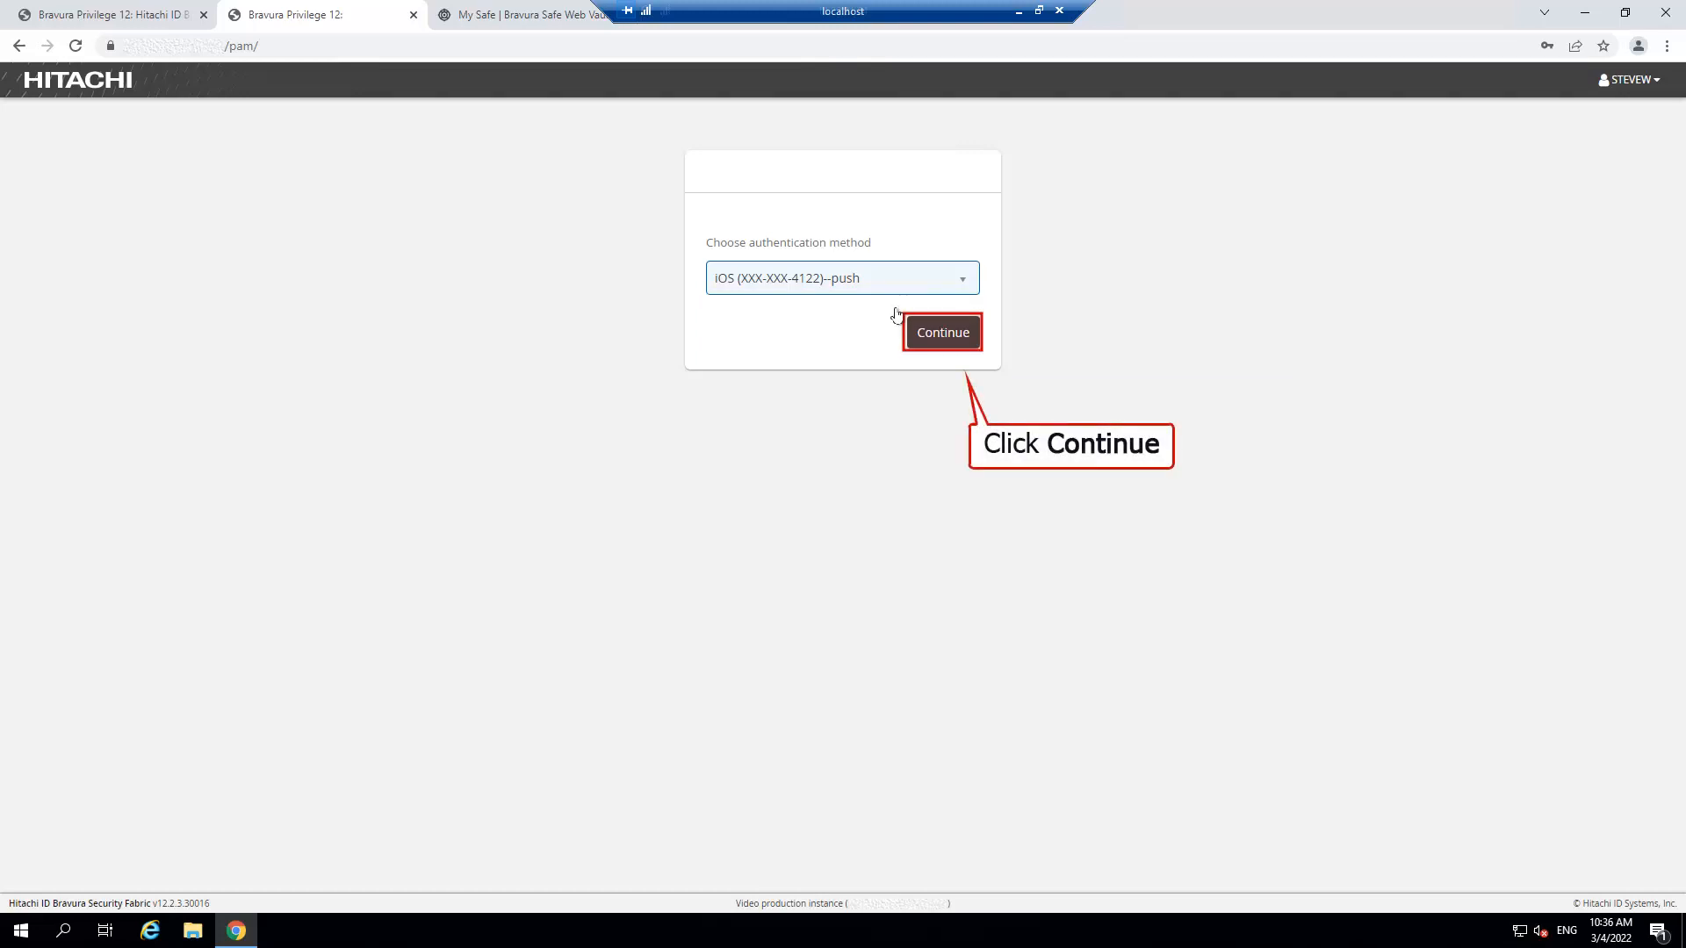
left_click(944, 331)
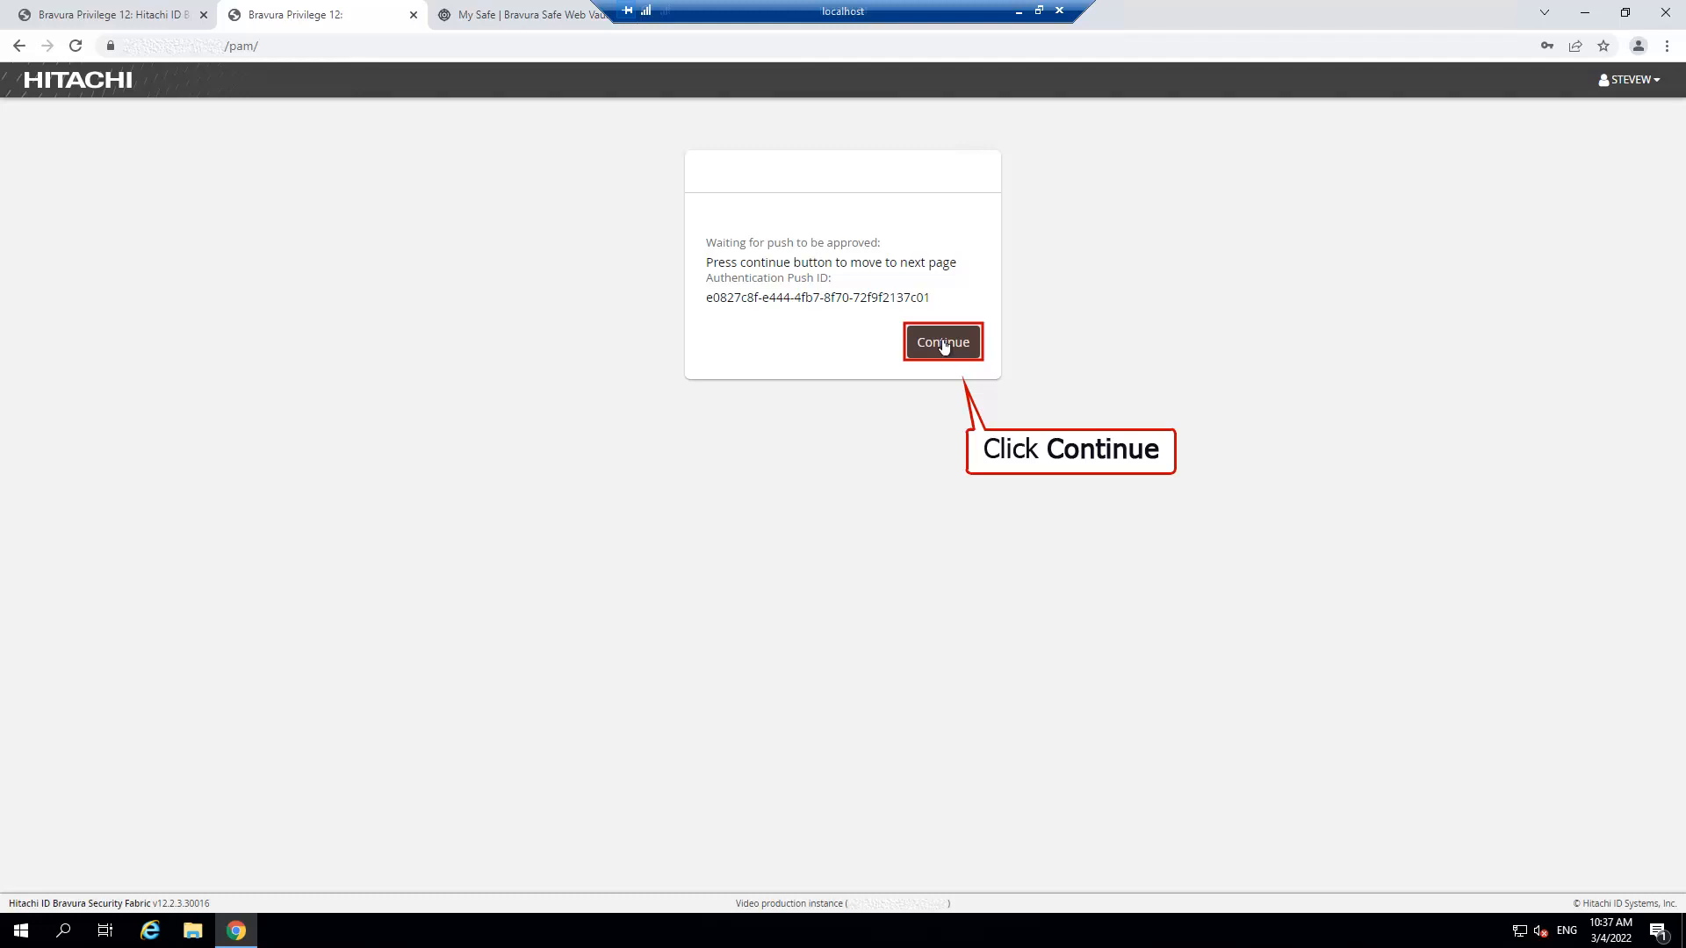
left_click(944, 352)
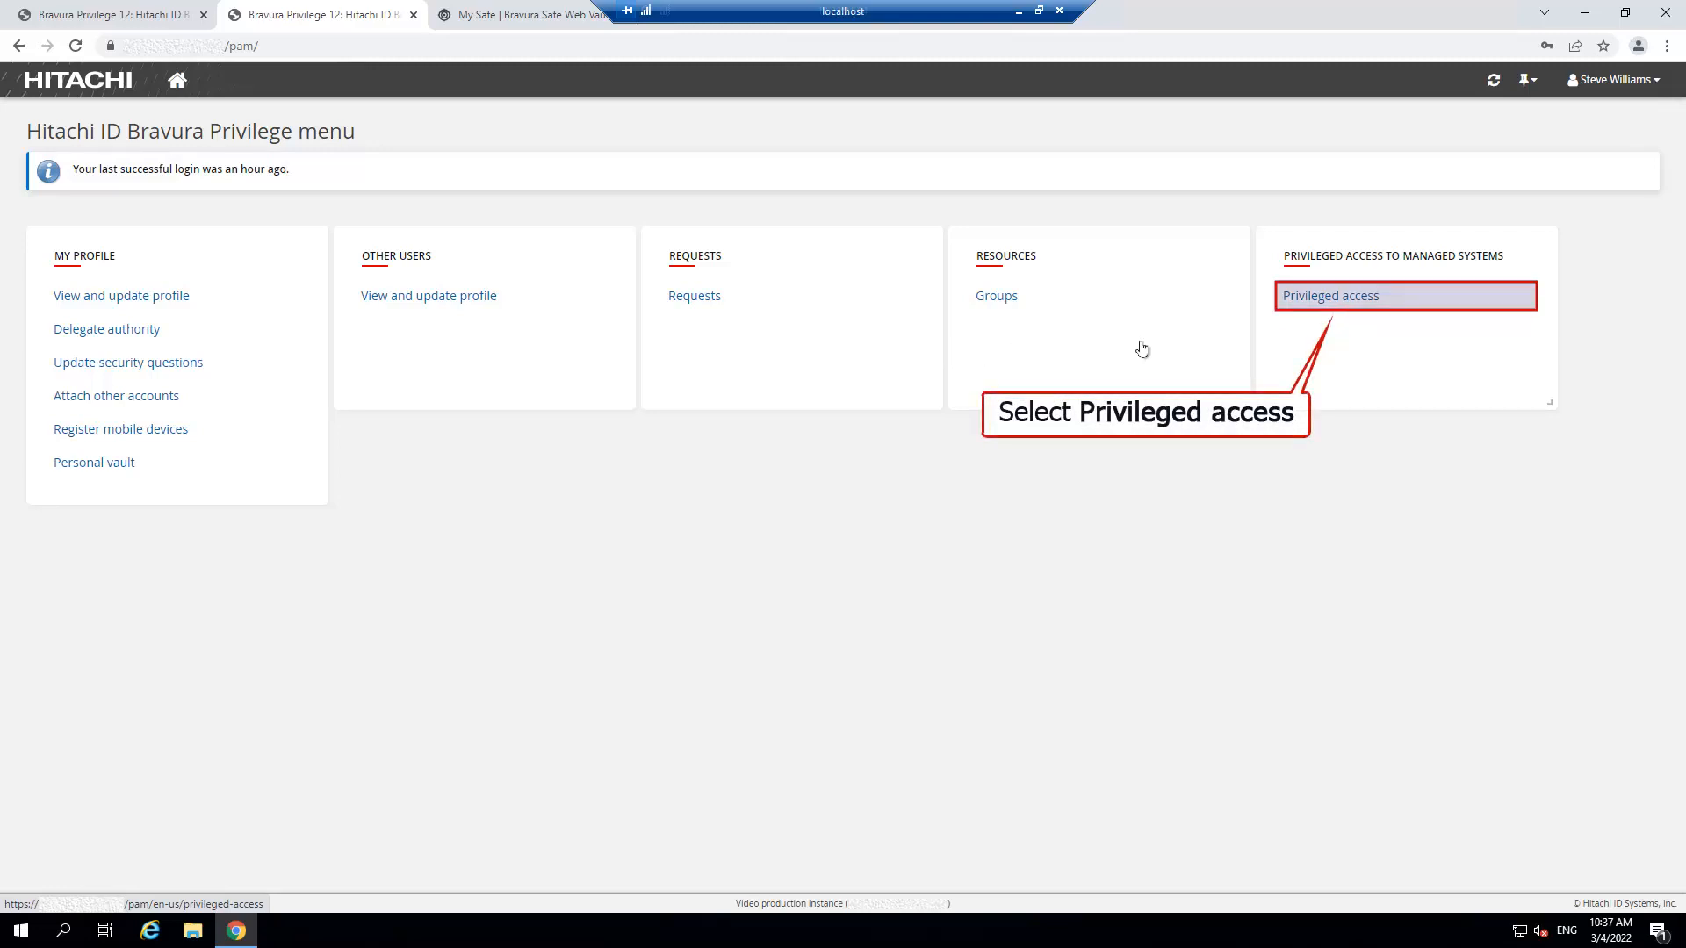
Filter the privileged accounts list by 'aws' and select the aws demo vault account.
left_click(1396, 303)
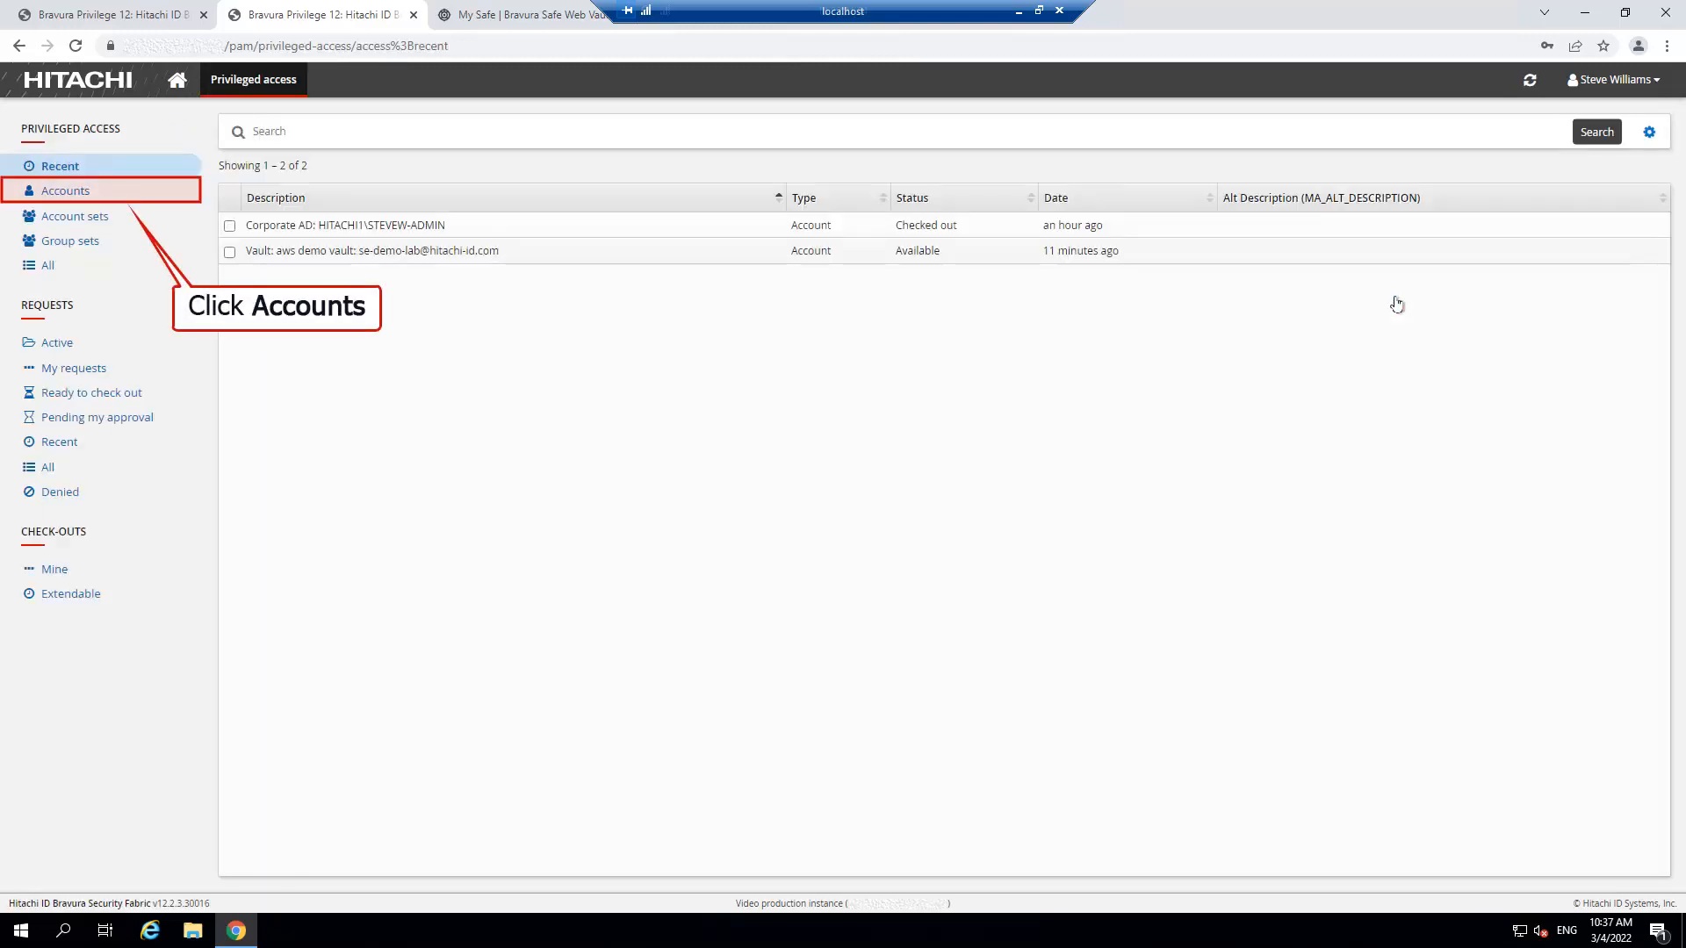
left_click(105, 195)
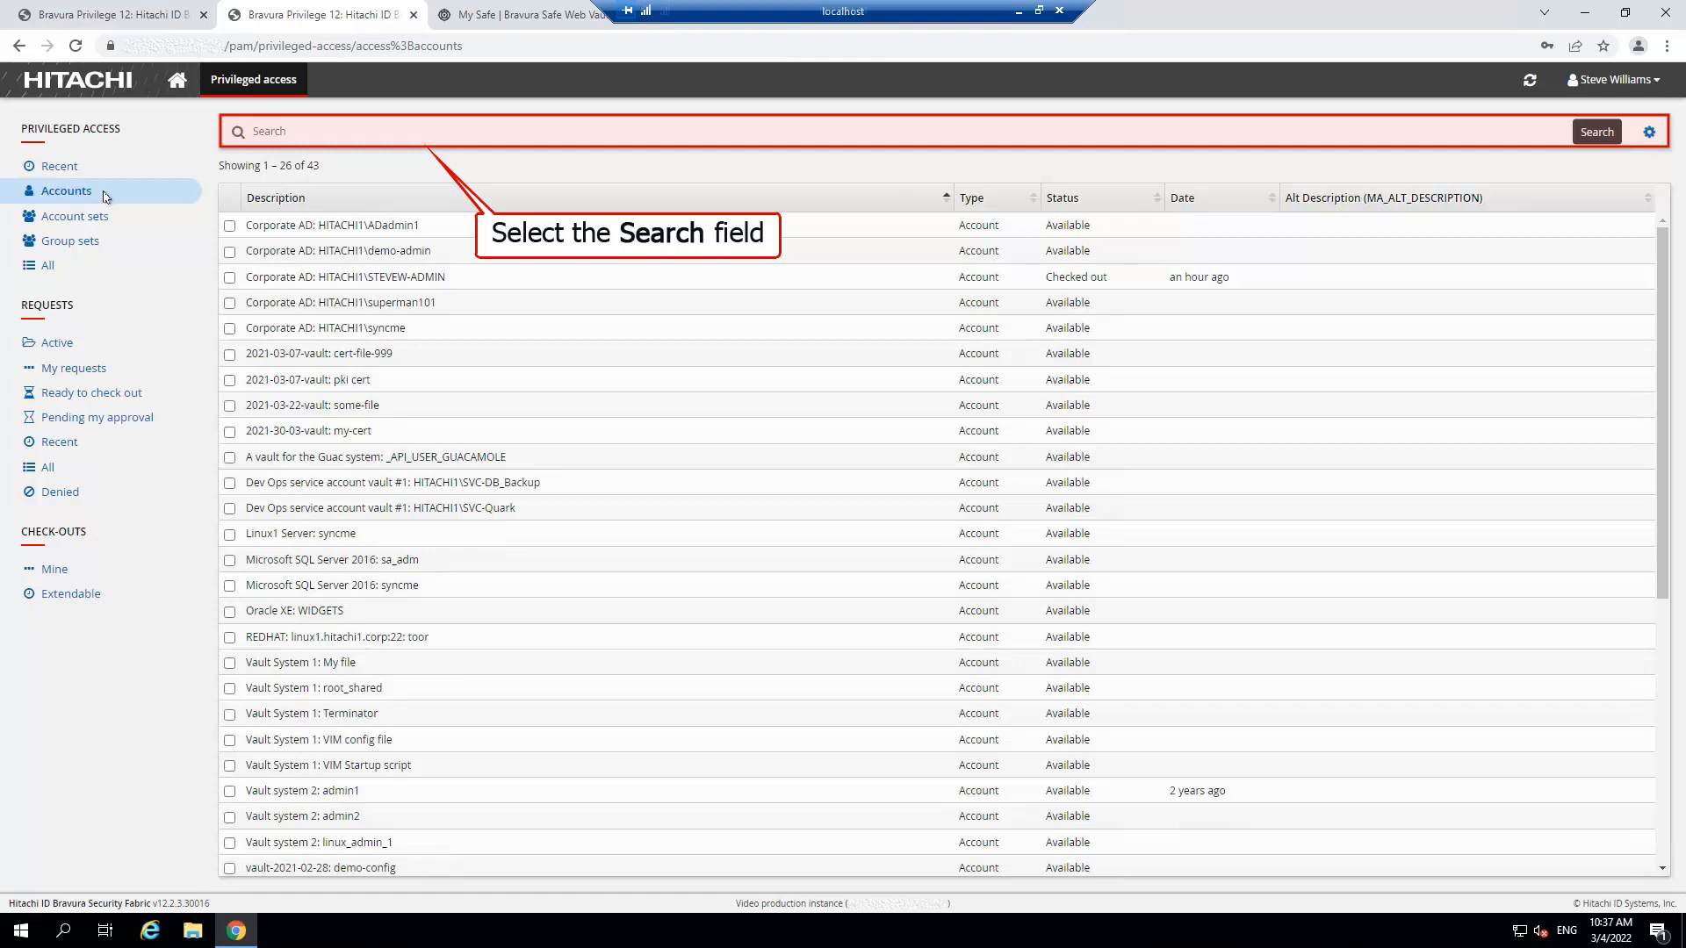
left_click(328, 139)
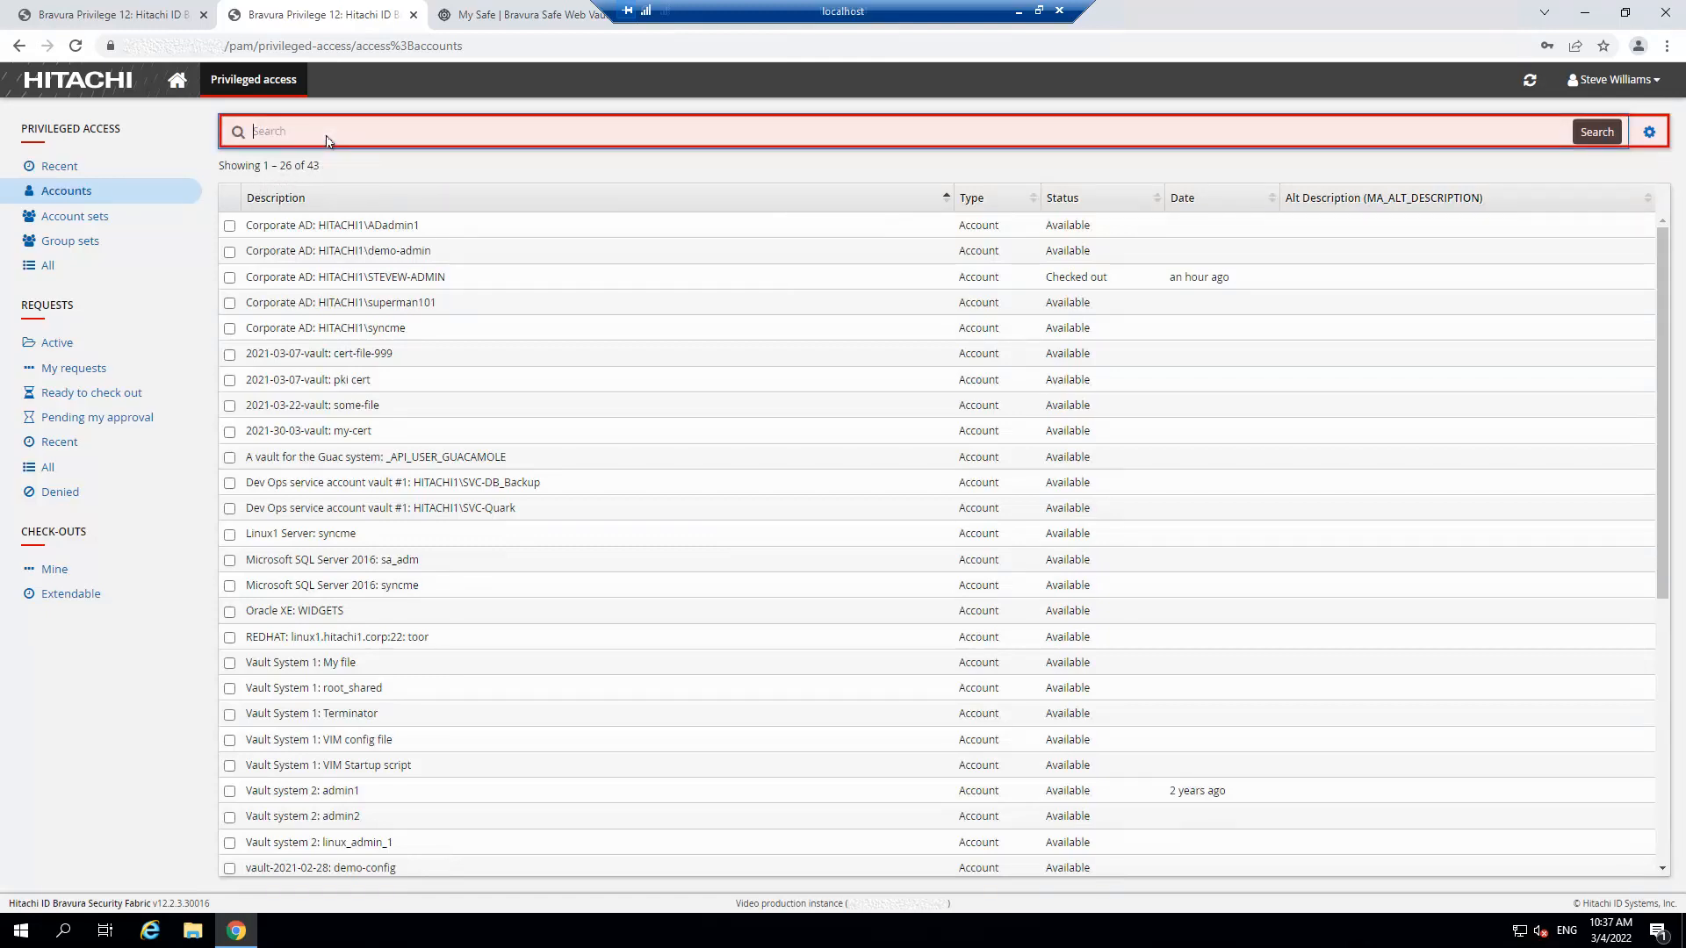
type("aws")
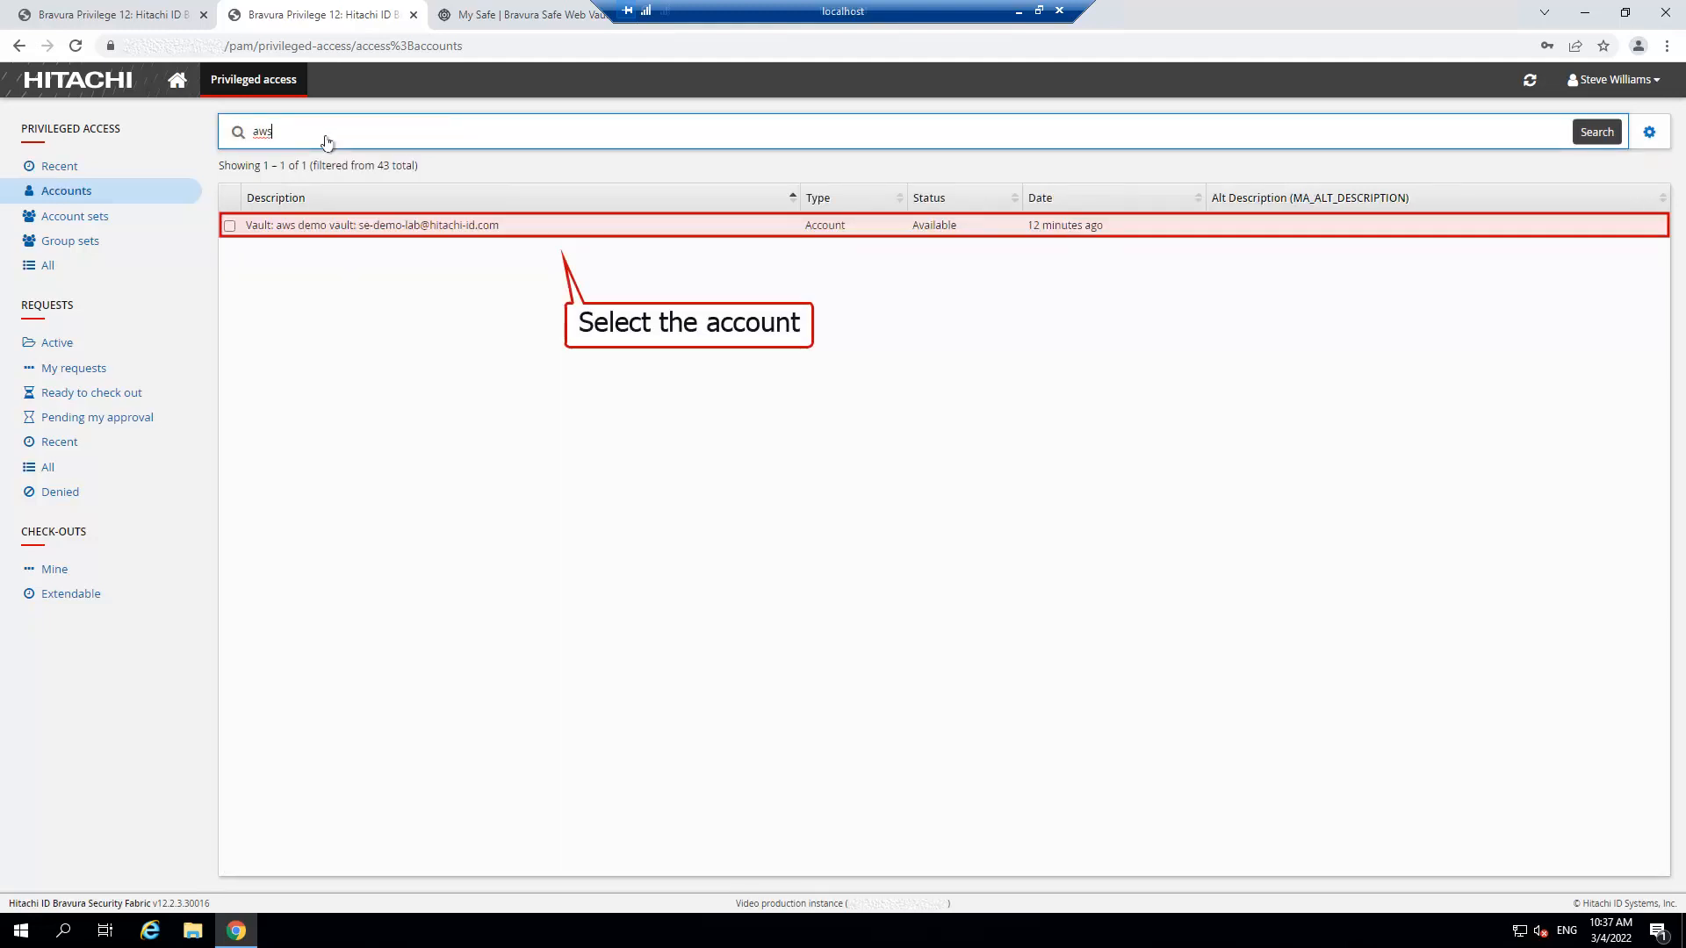
left_click(529, 230)
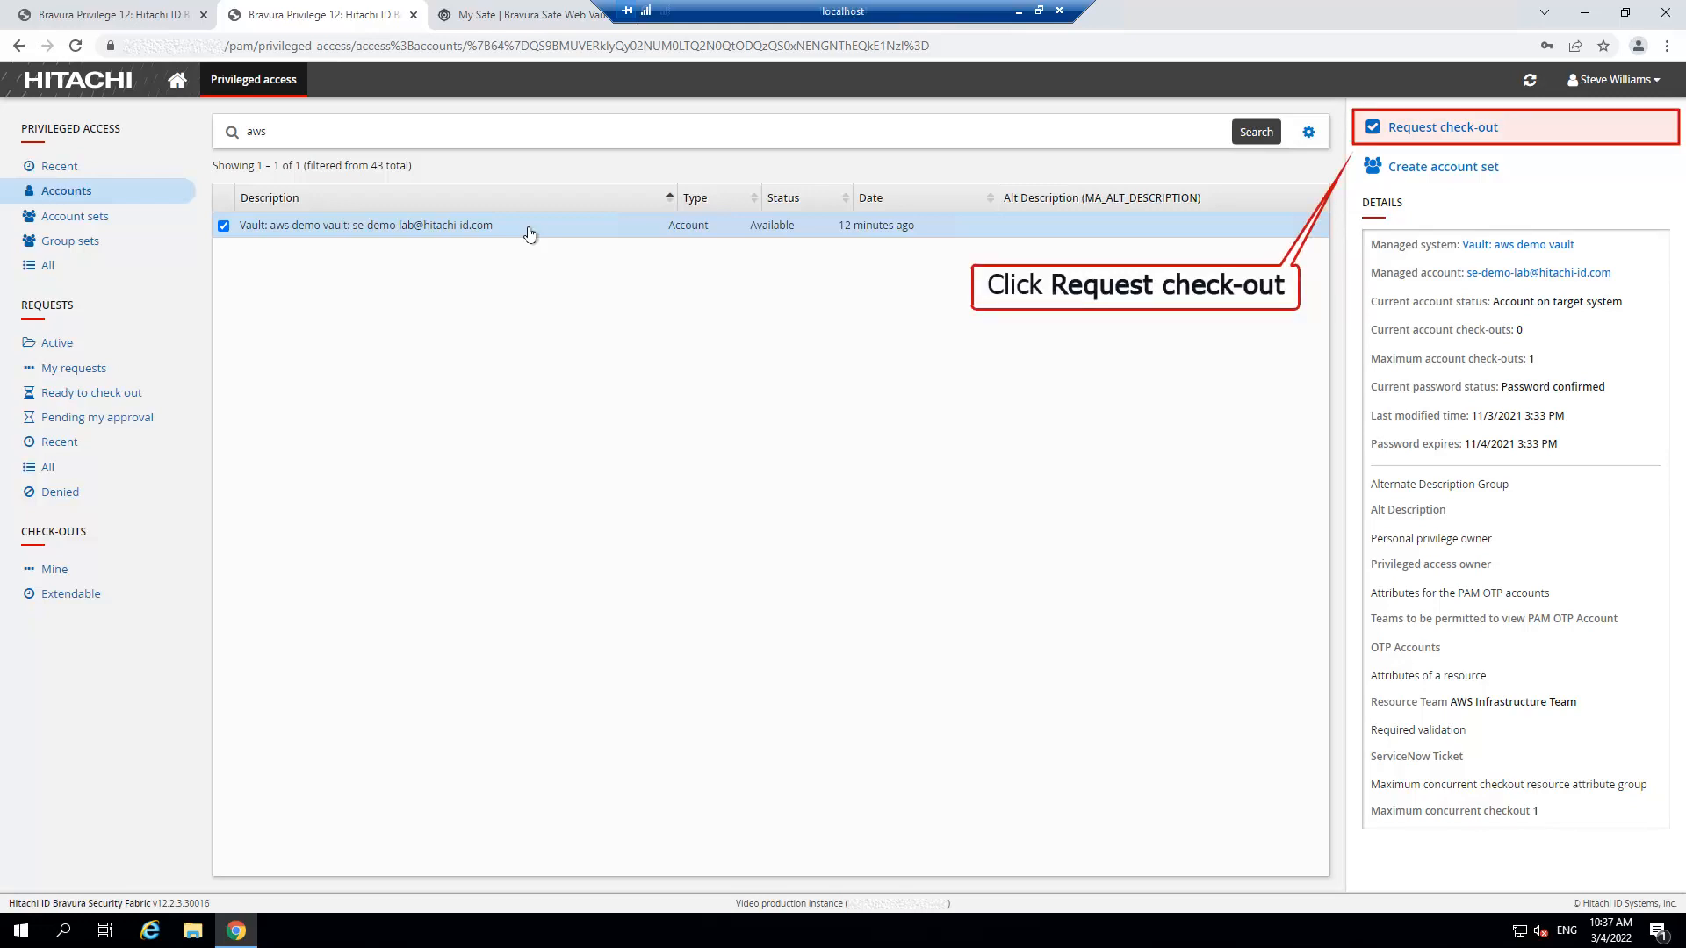
Request check-out of the aws demo vault account with the note 'Need to update AWS environment'.
left_click(1517, 129)
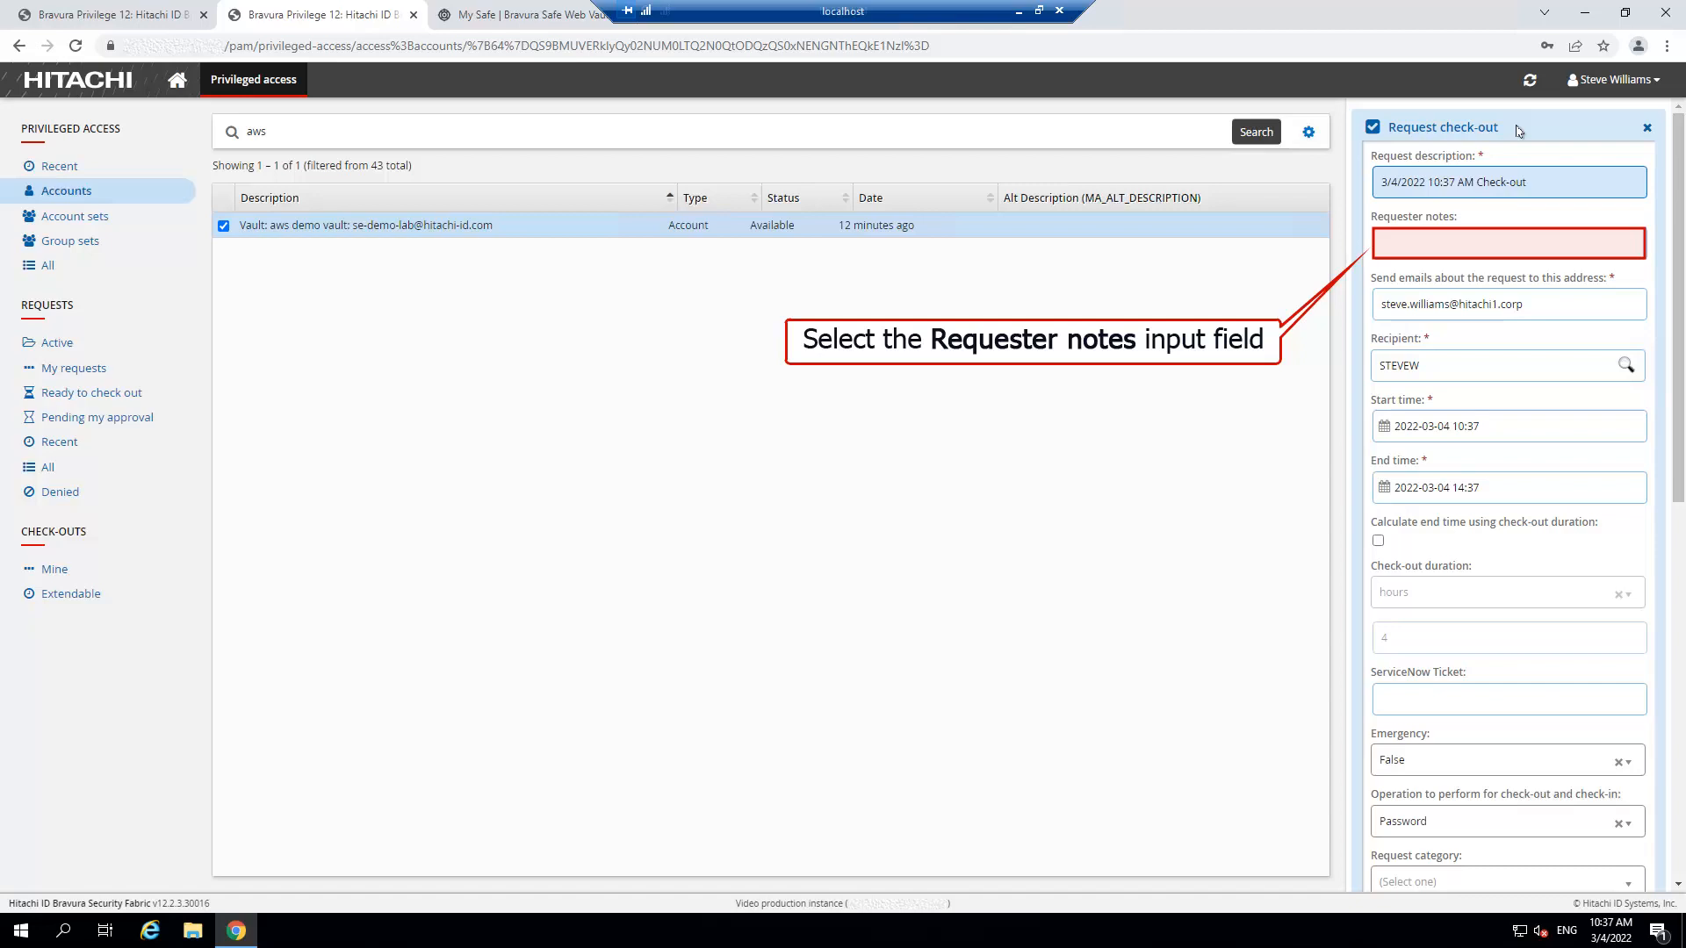
left_click(1554, 250)
type("Need to ")
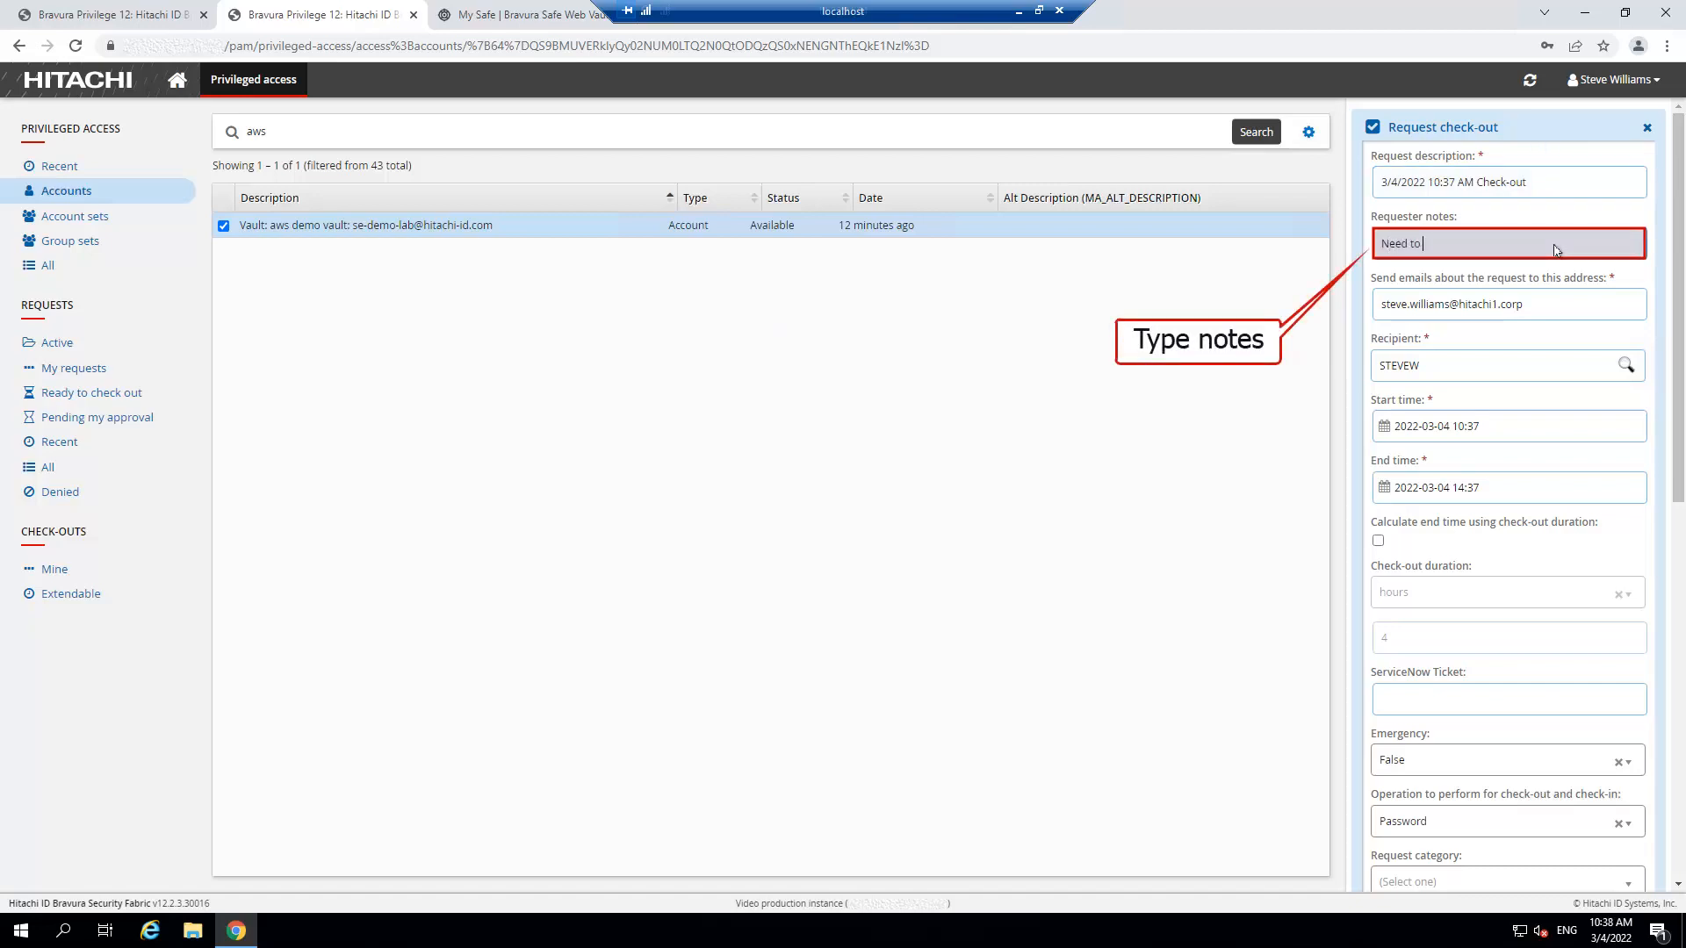
type("update AWS environment")
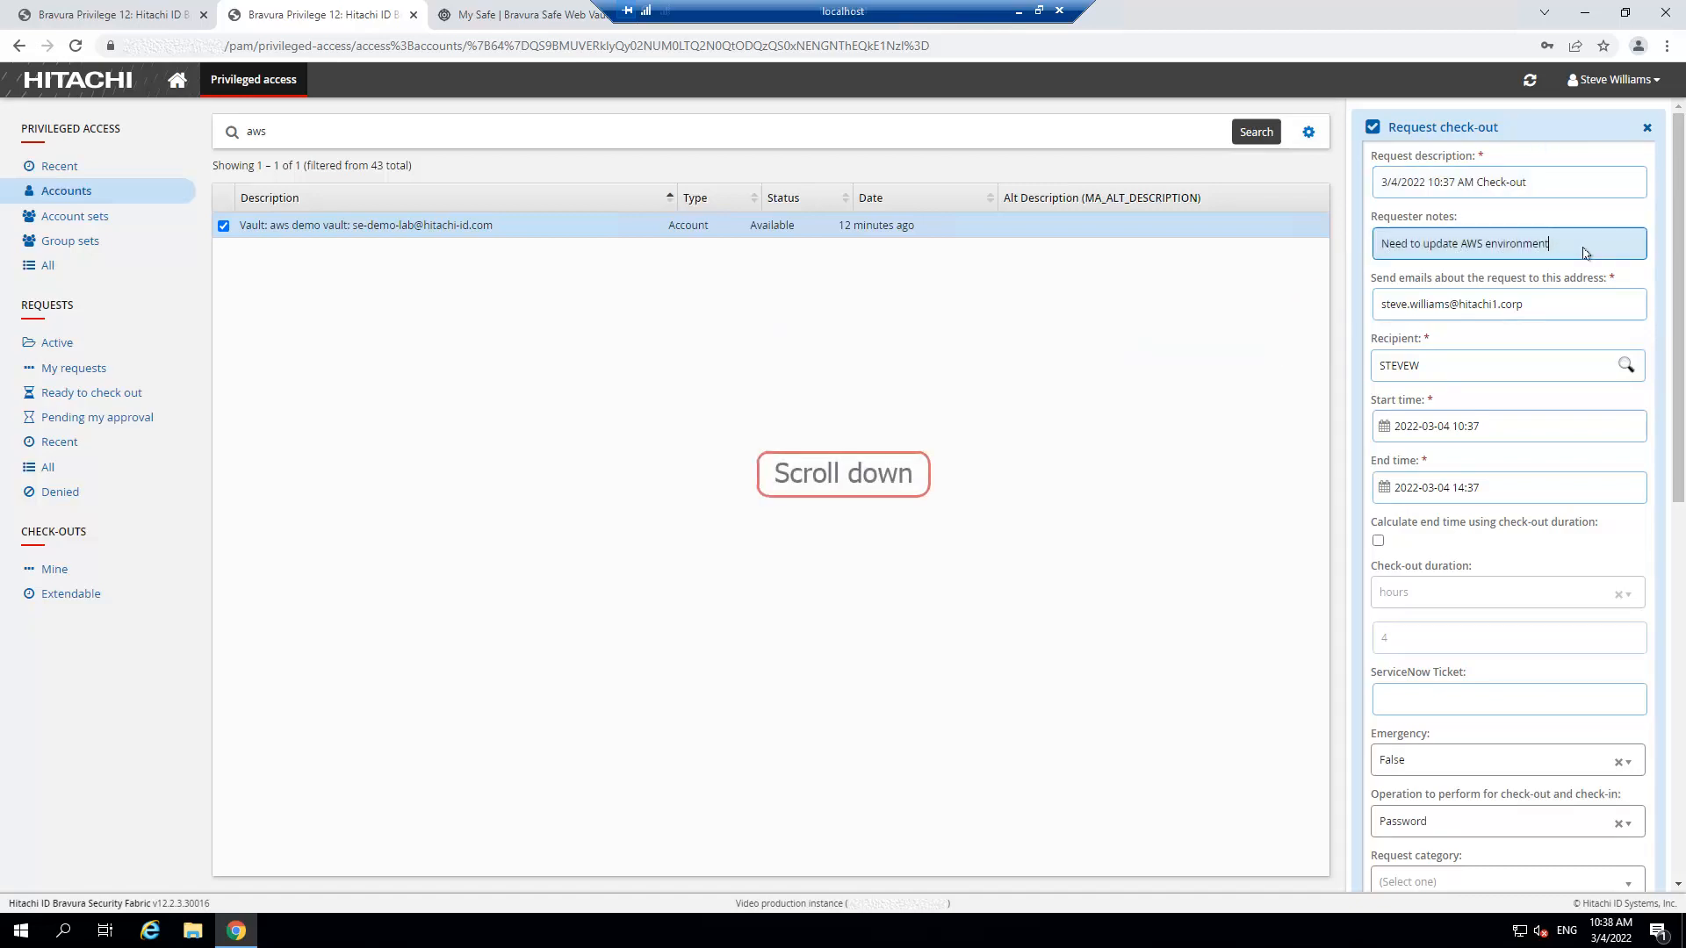
left_click_drag(1681, 448, 1683, 600)
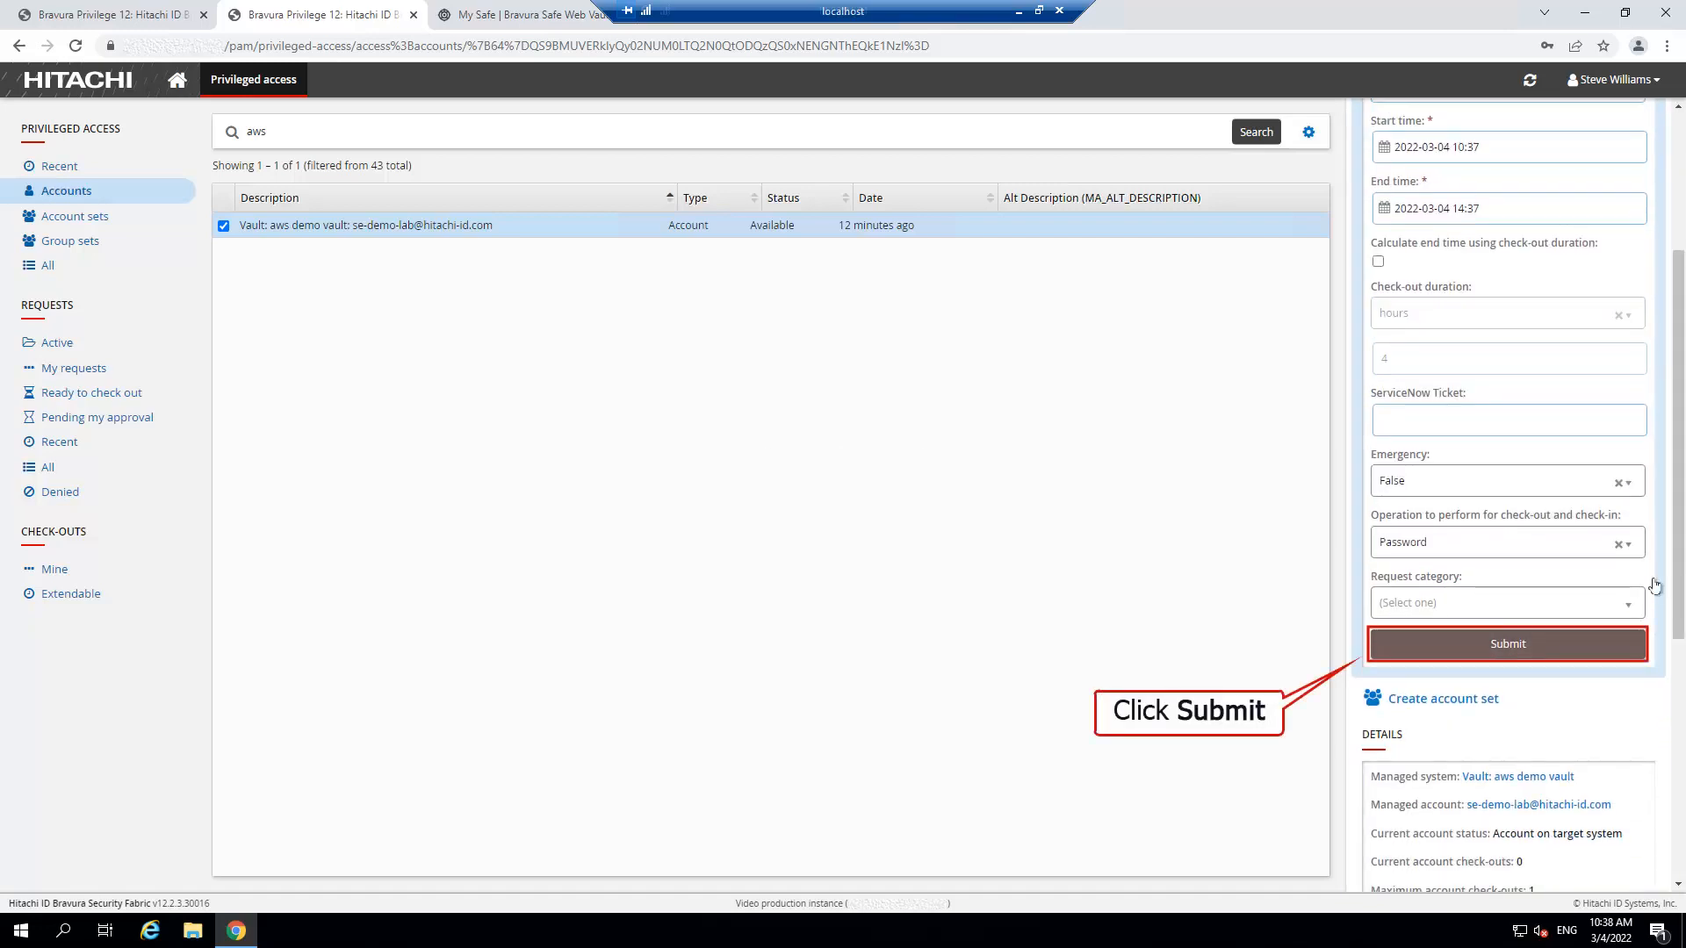
left_click(1539, 651)
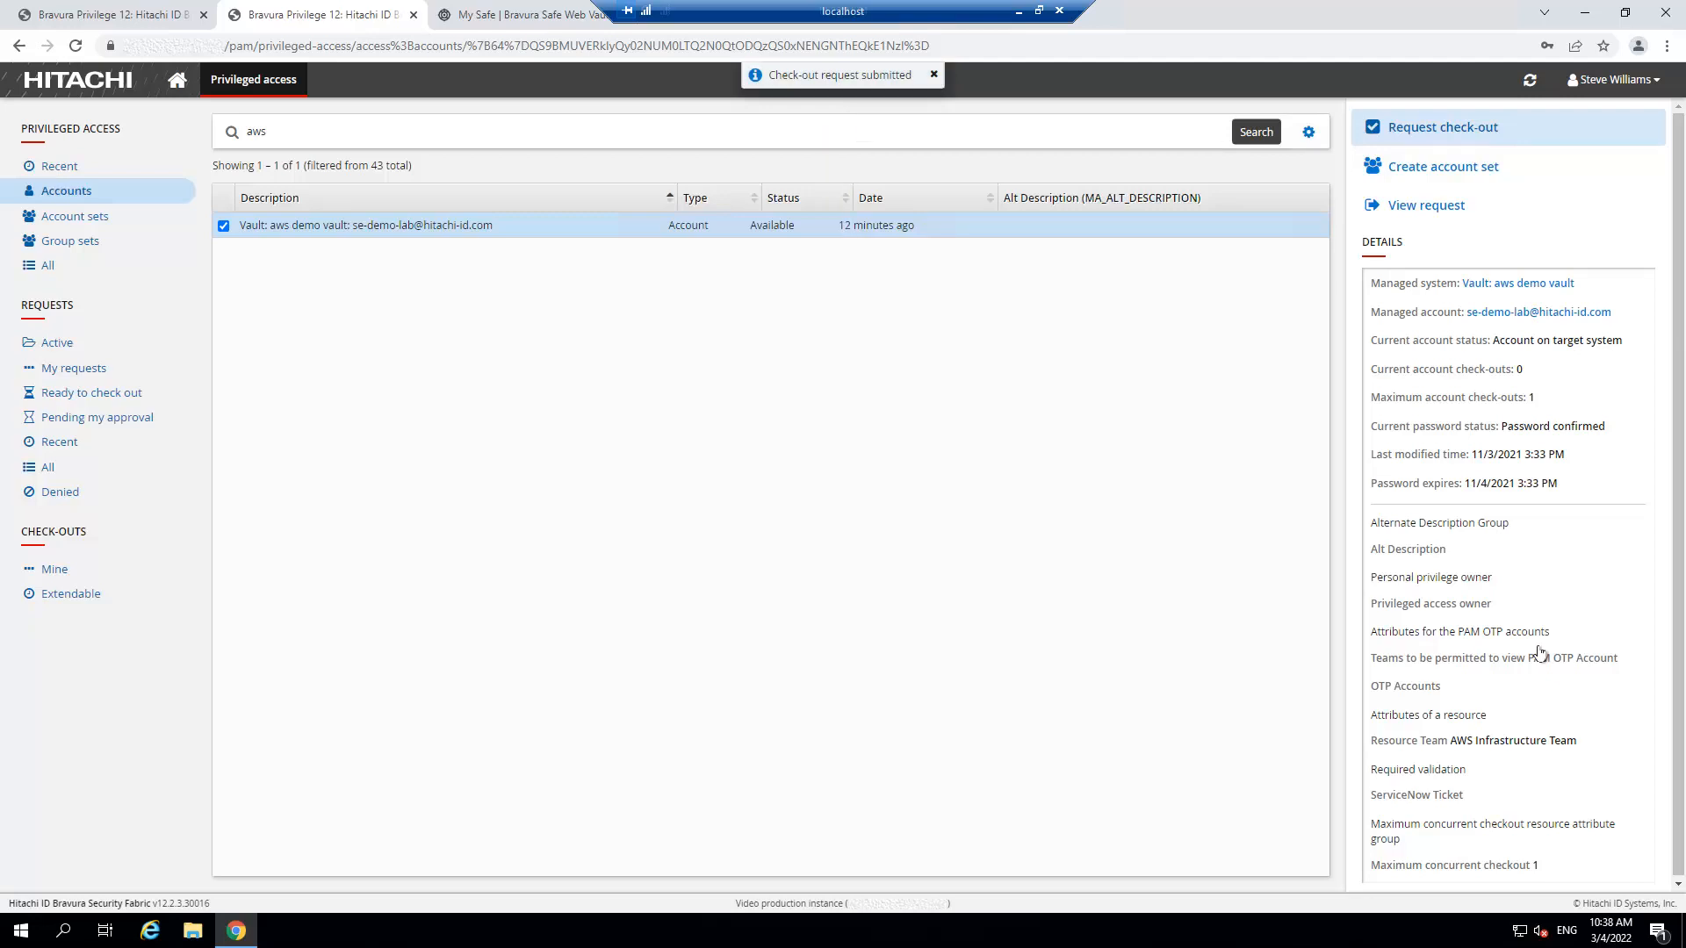
Open the submitted request, then move to the approver's session showing 1 pending approval.
left_click(1476, 210)
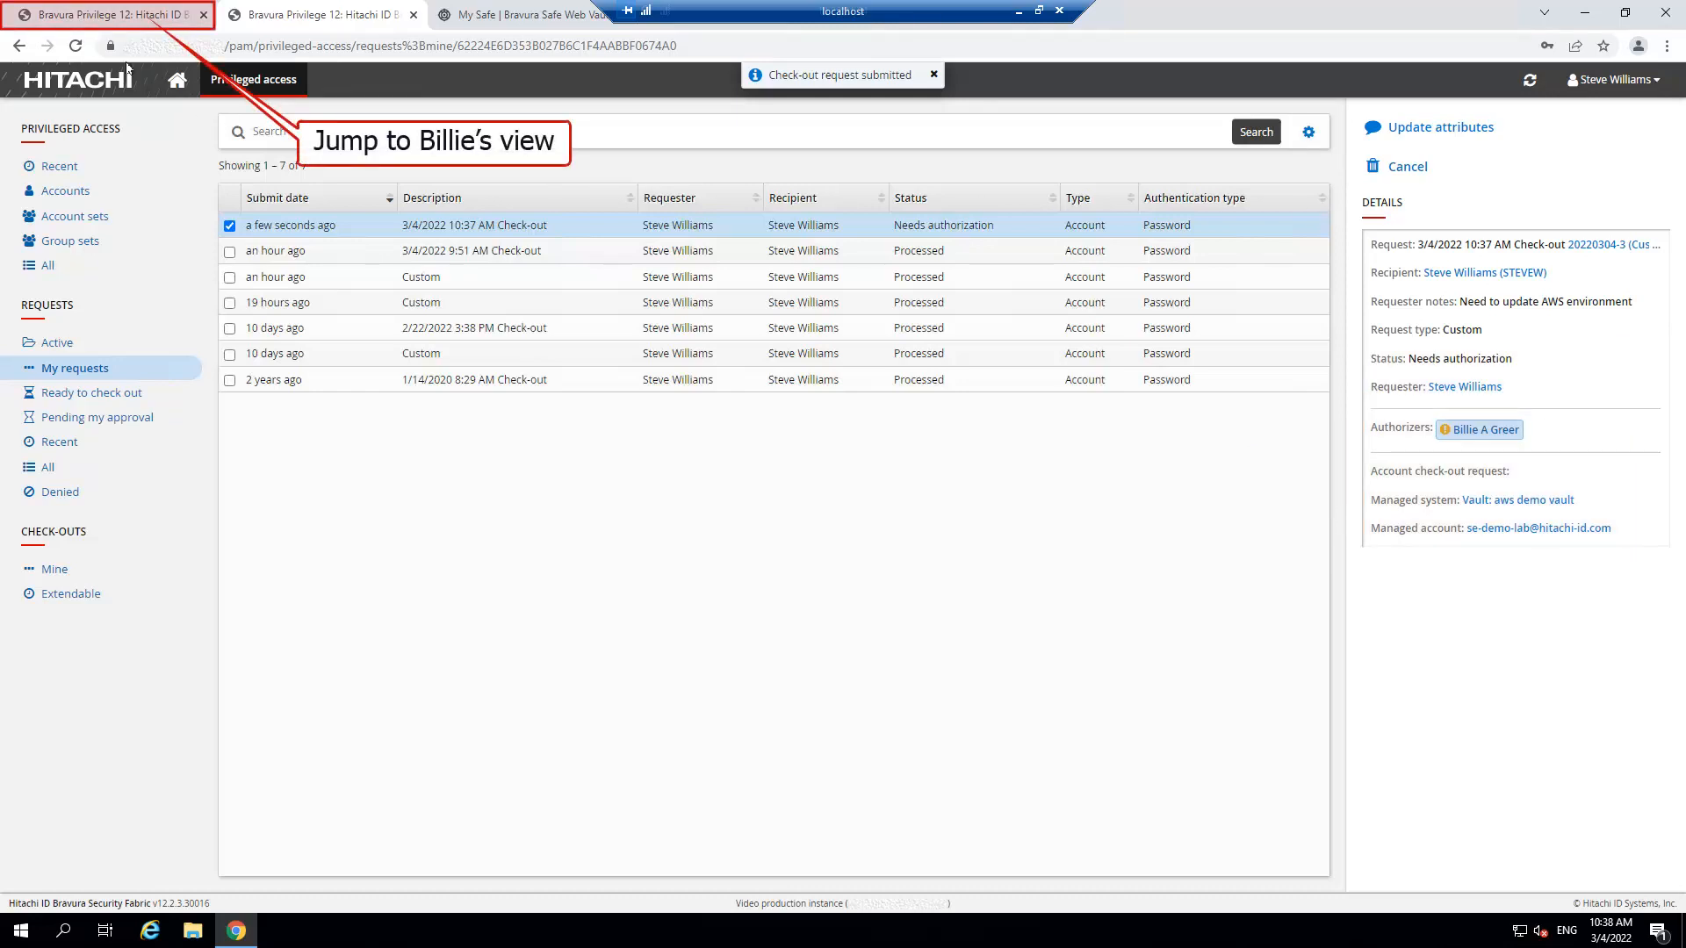
left_click(103, 18)
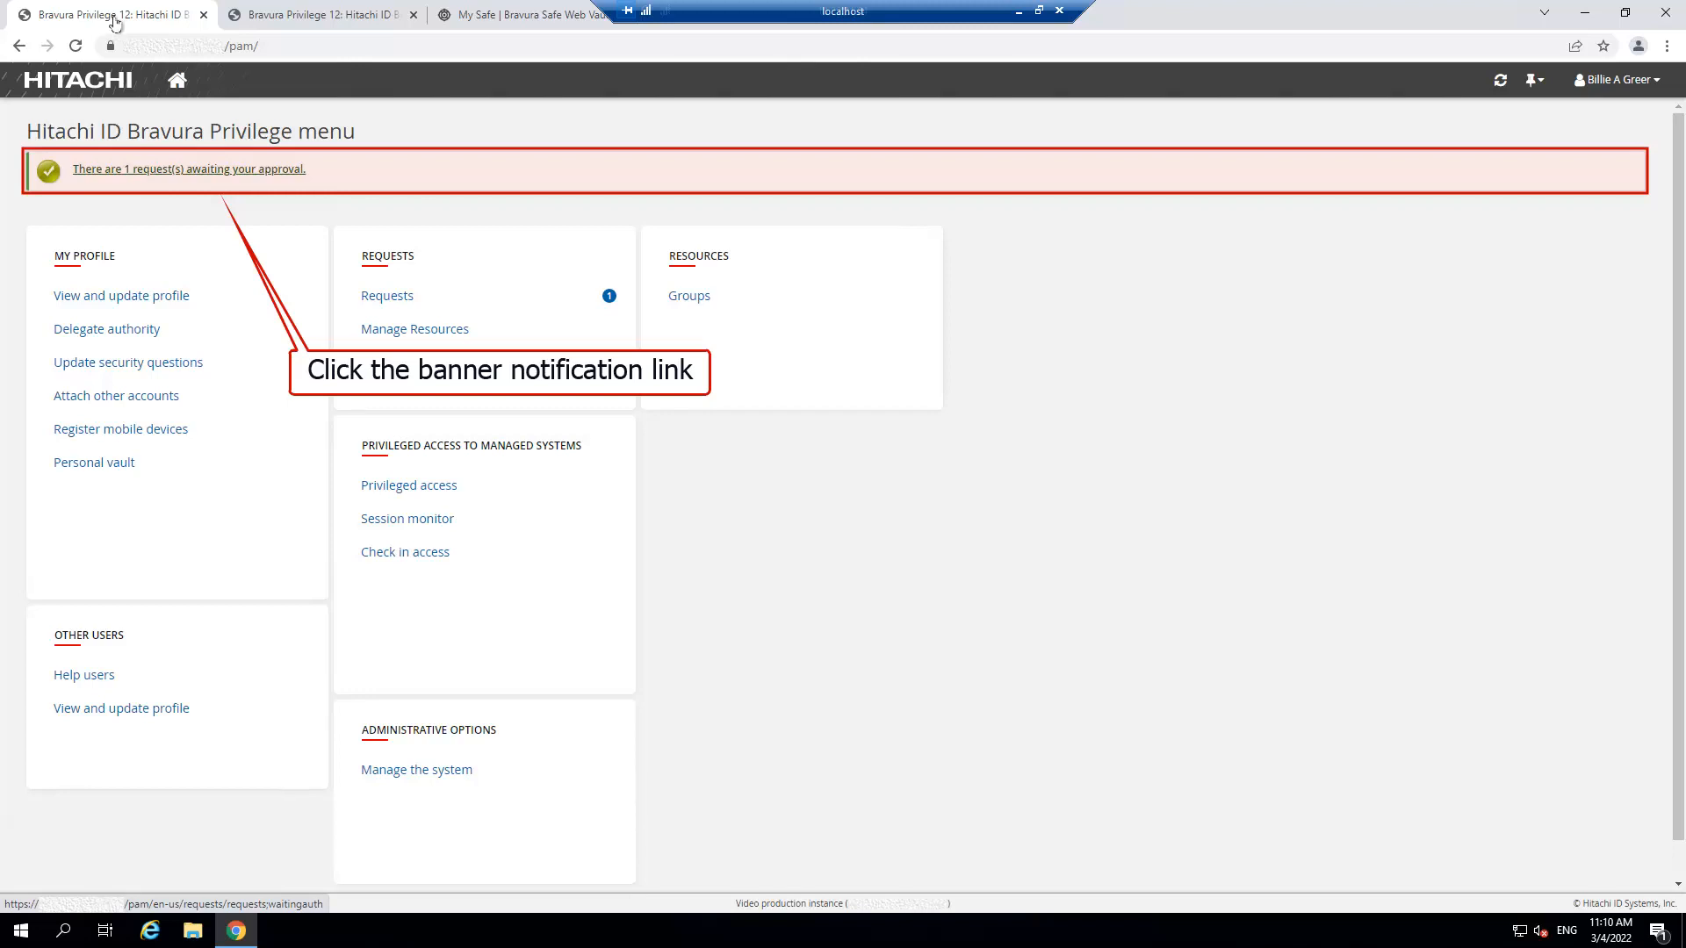
Approve the pending aws demo vault check-out request so it reads Processed.
left_click(161, 169)
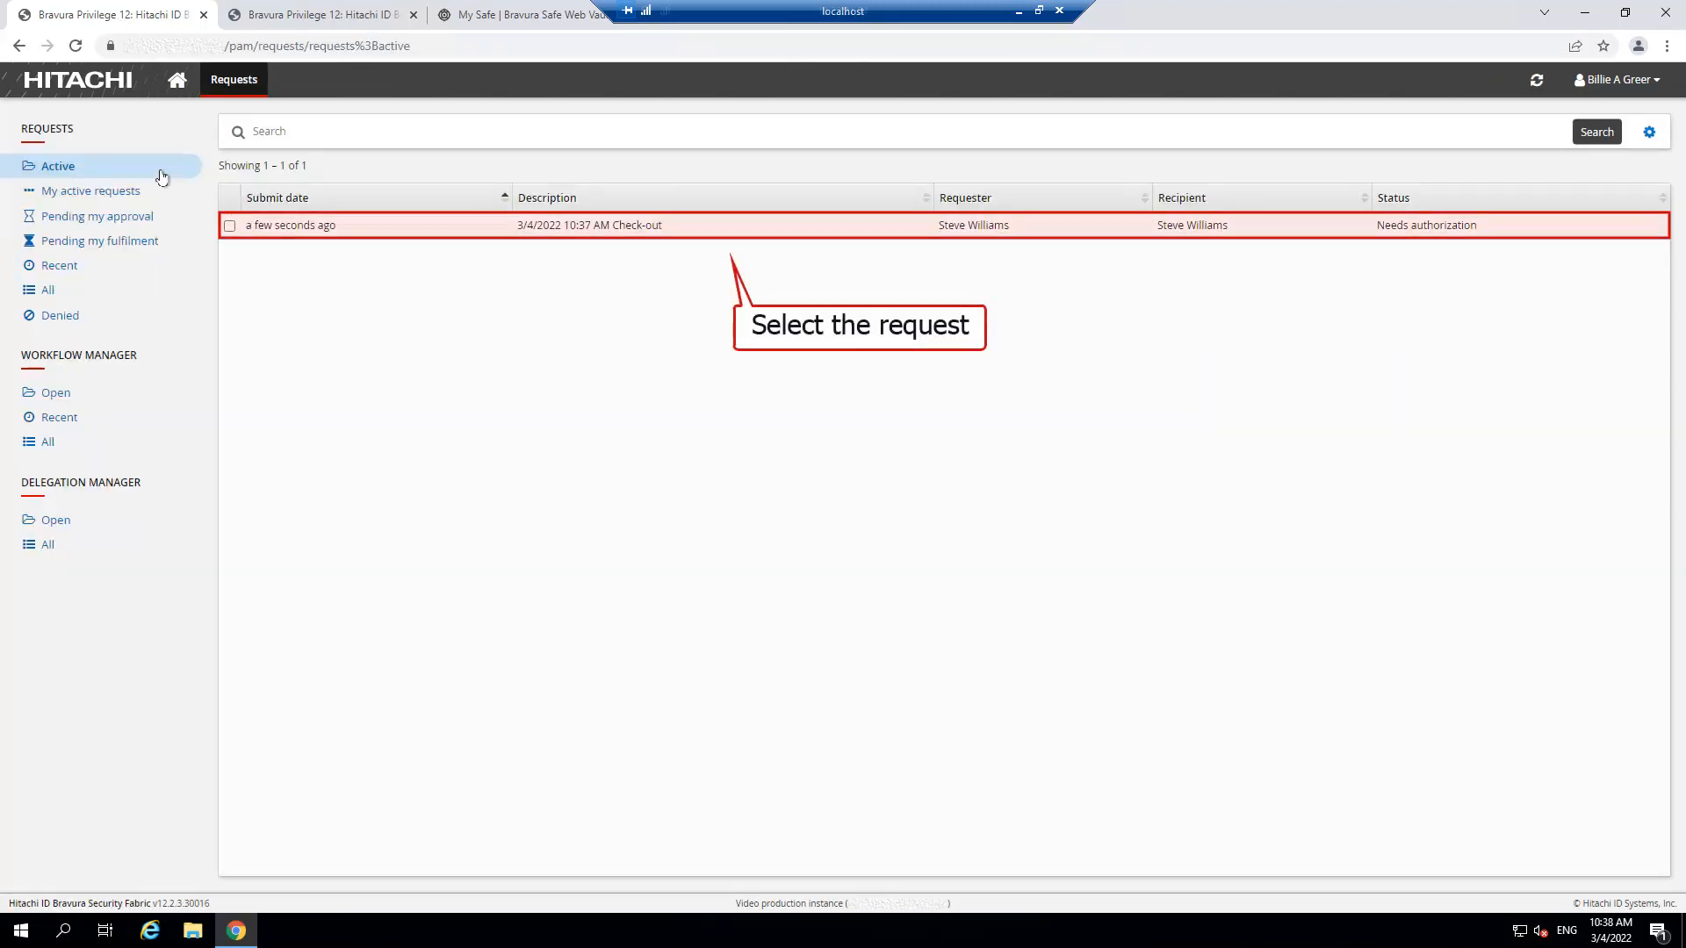
left_click(683, 231)
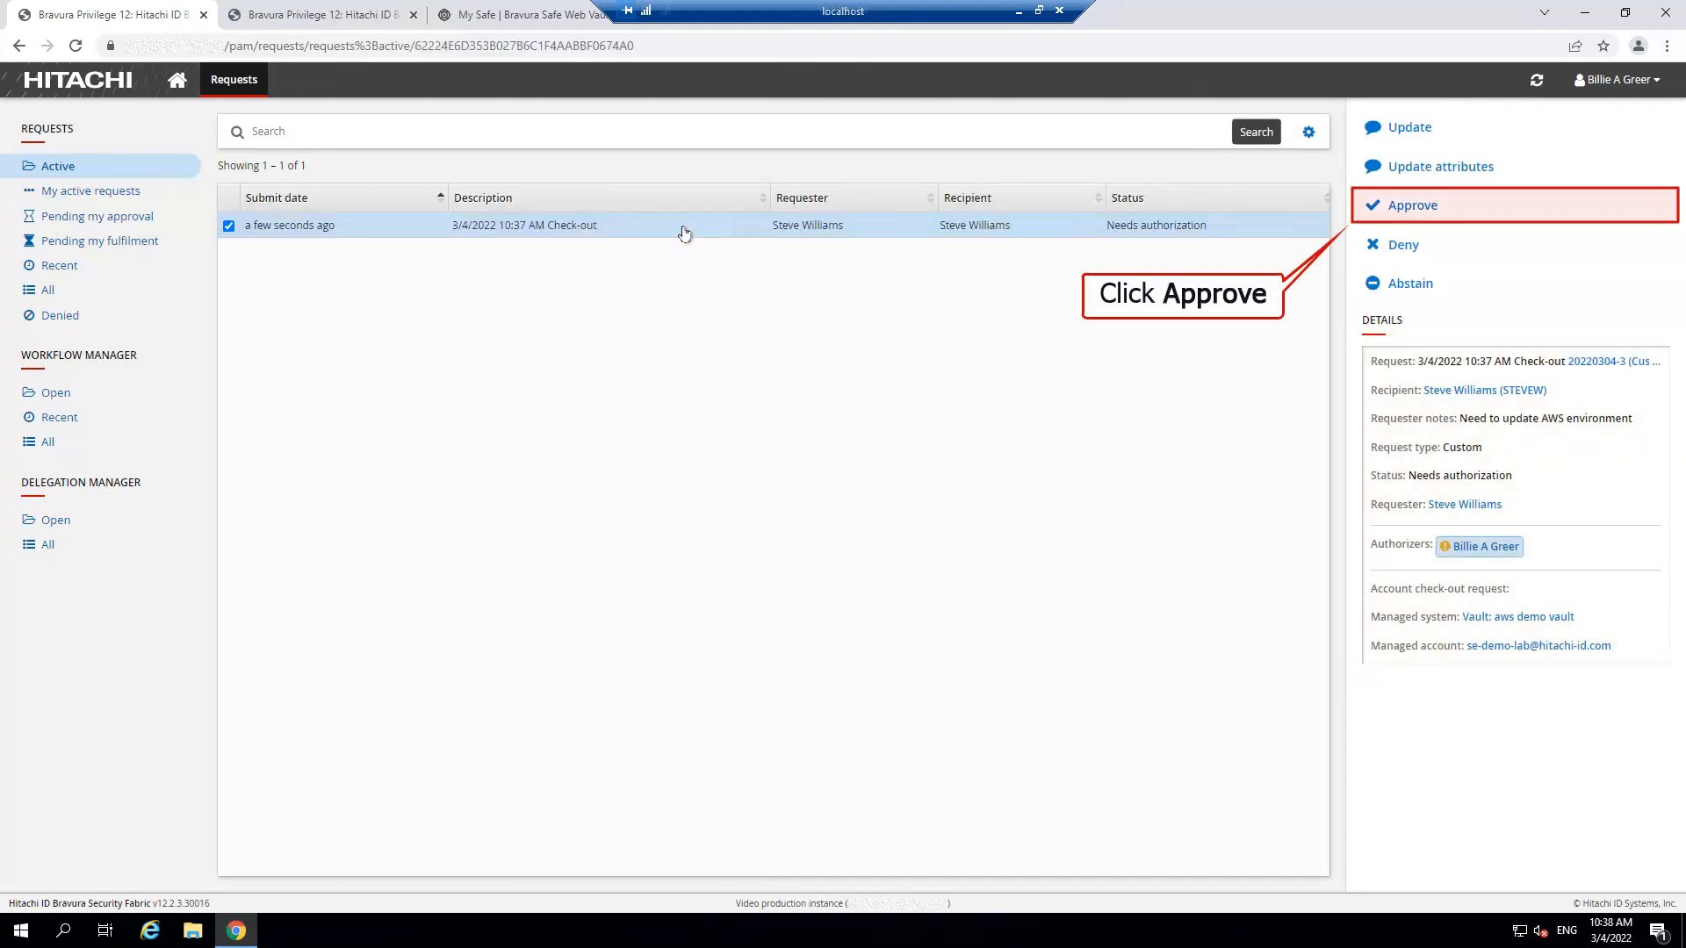
left_click(1452, 209)
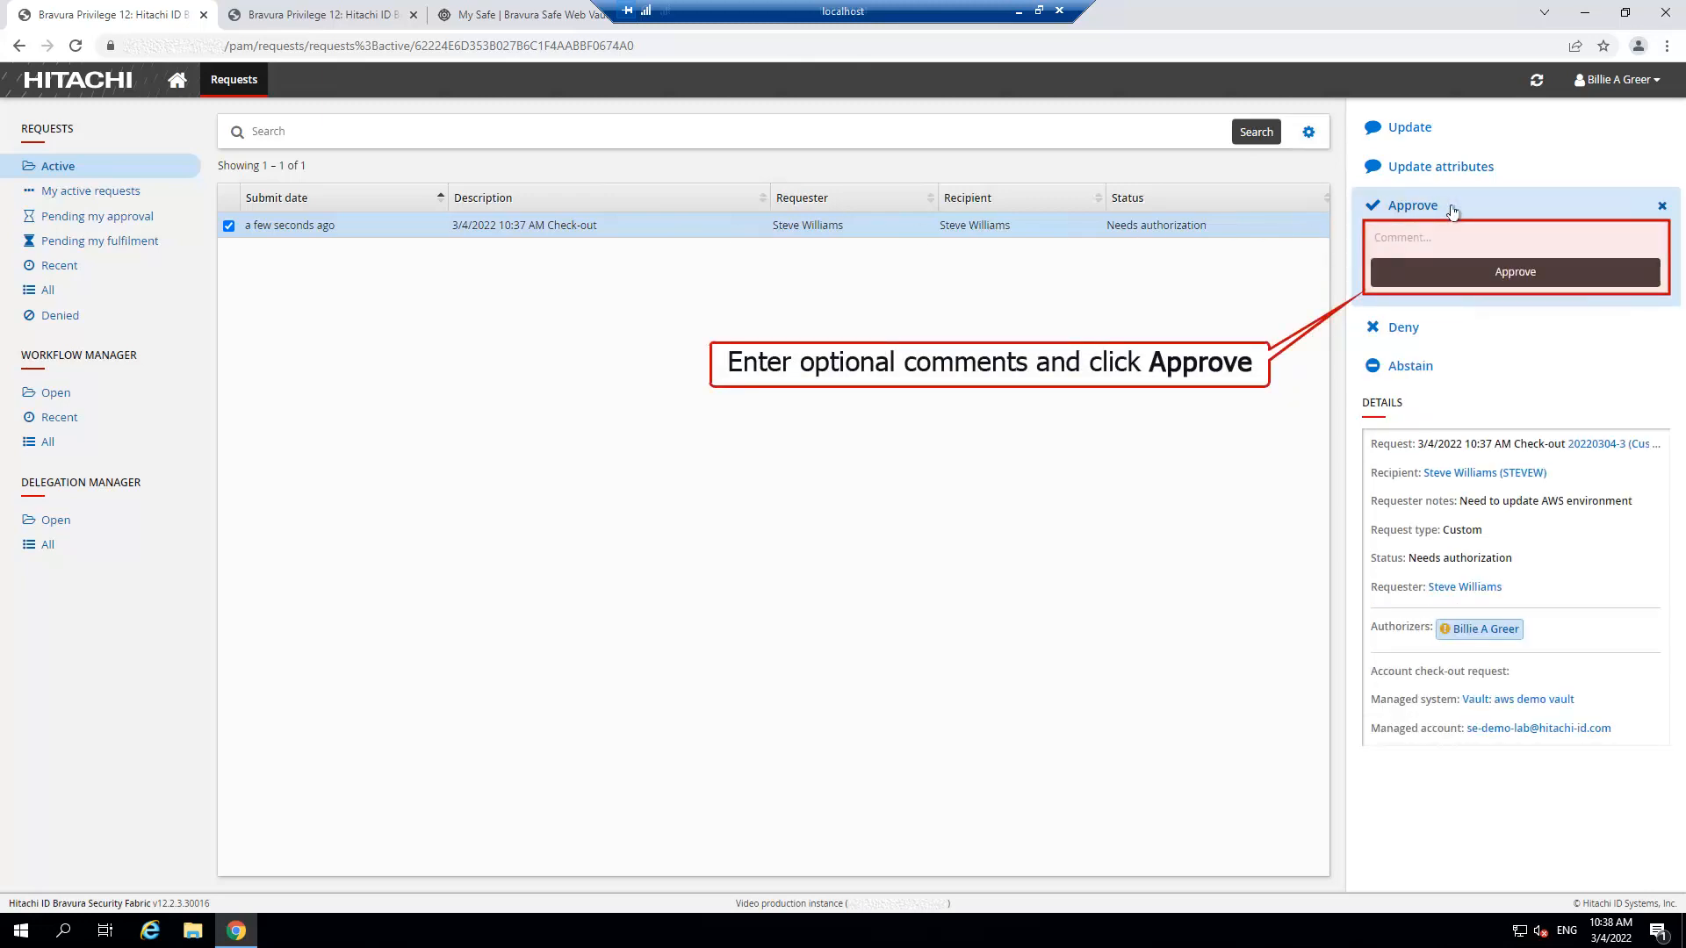
left_click(1545, 272)
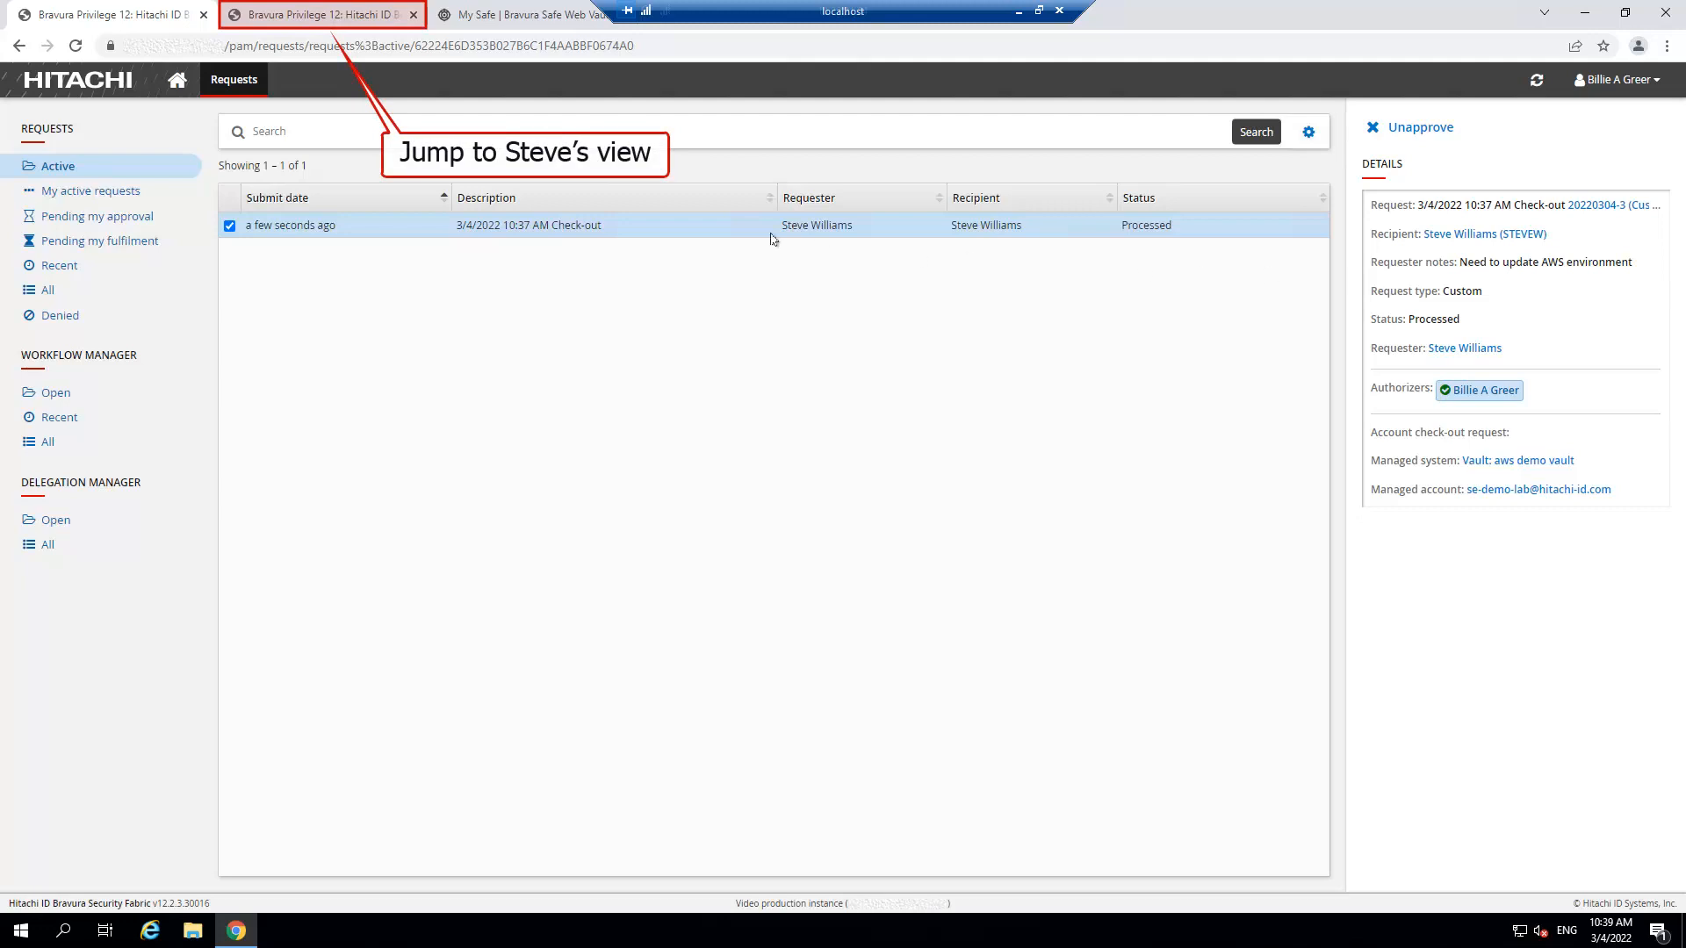
Back in the requester's session, check out the approved aws demo vault account for 4 hours.
left_click(320, 18)
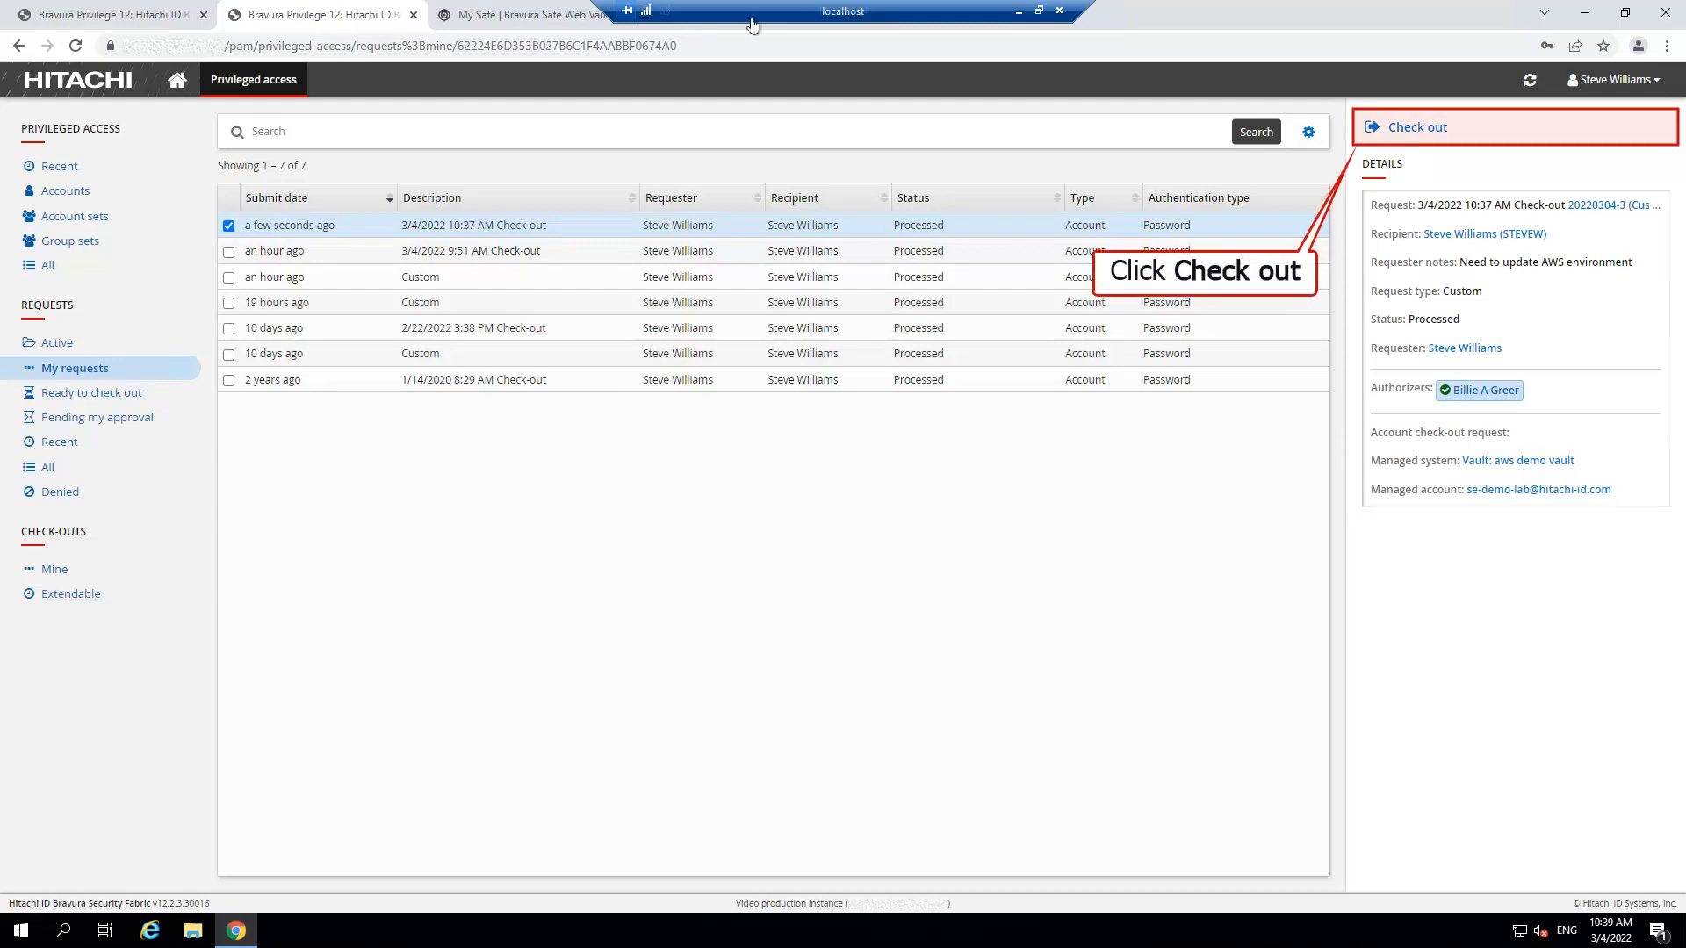
left_click(1462, 130)
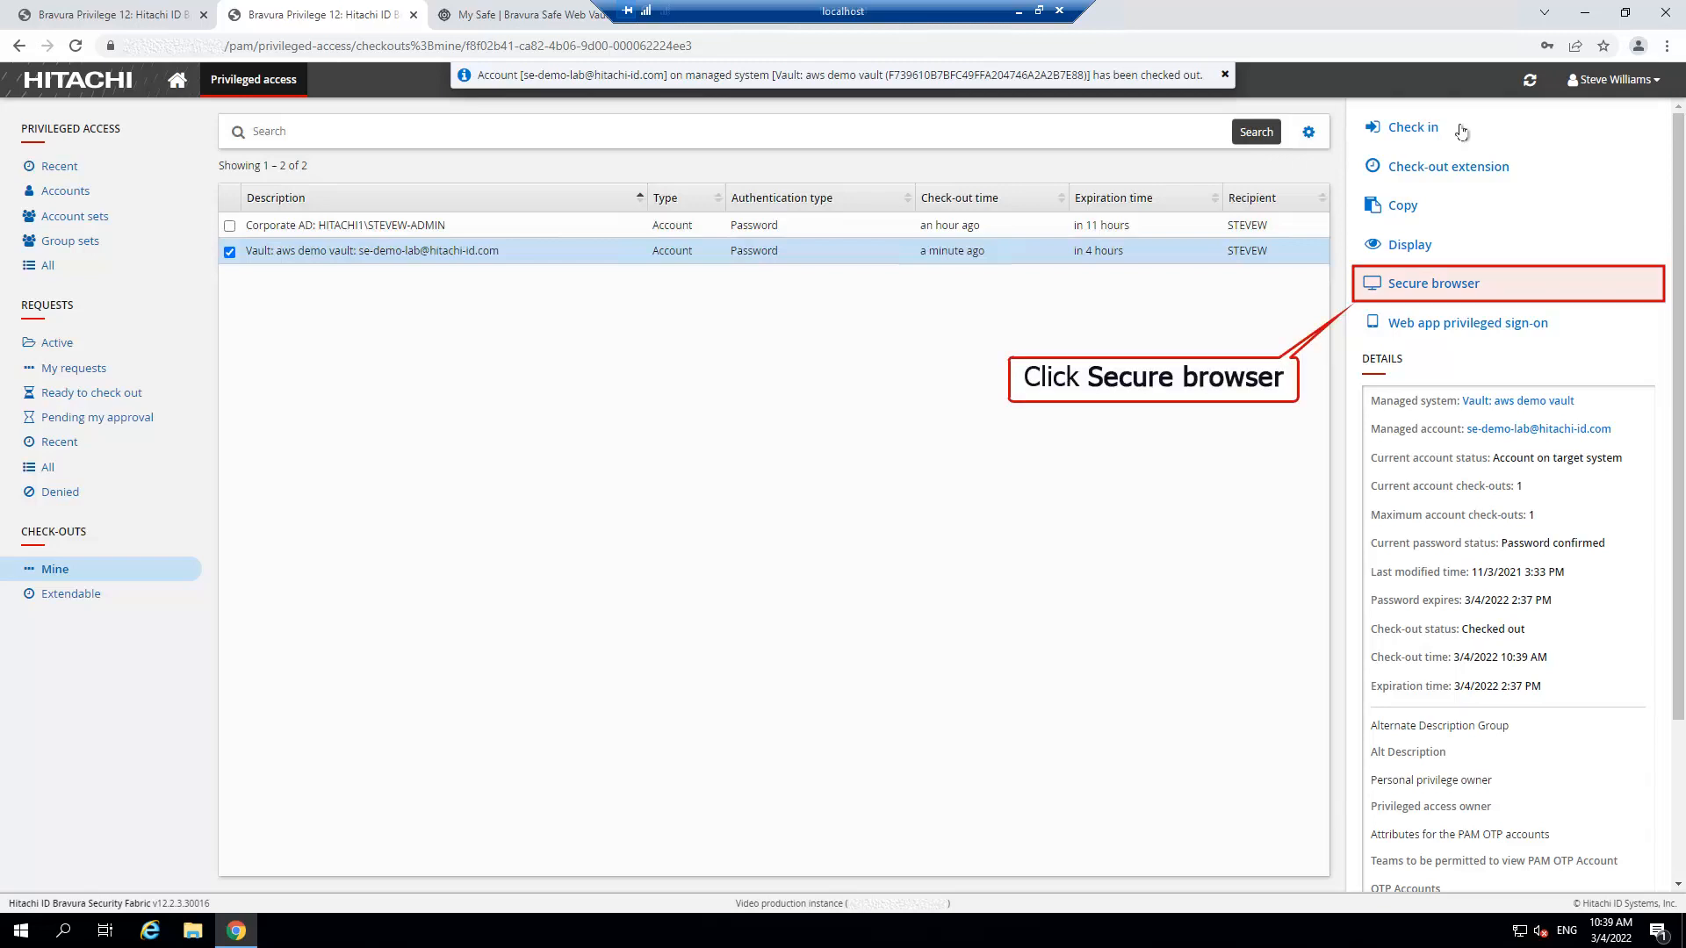
Launch the AWS Console configuration in a secure browser, reaching the AWS root sign-in page.
left_click(1496, 289)
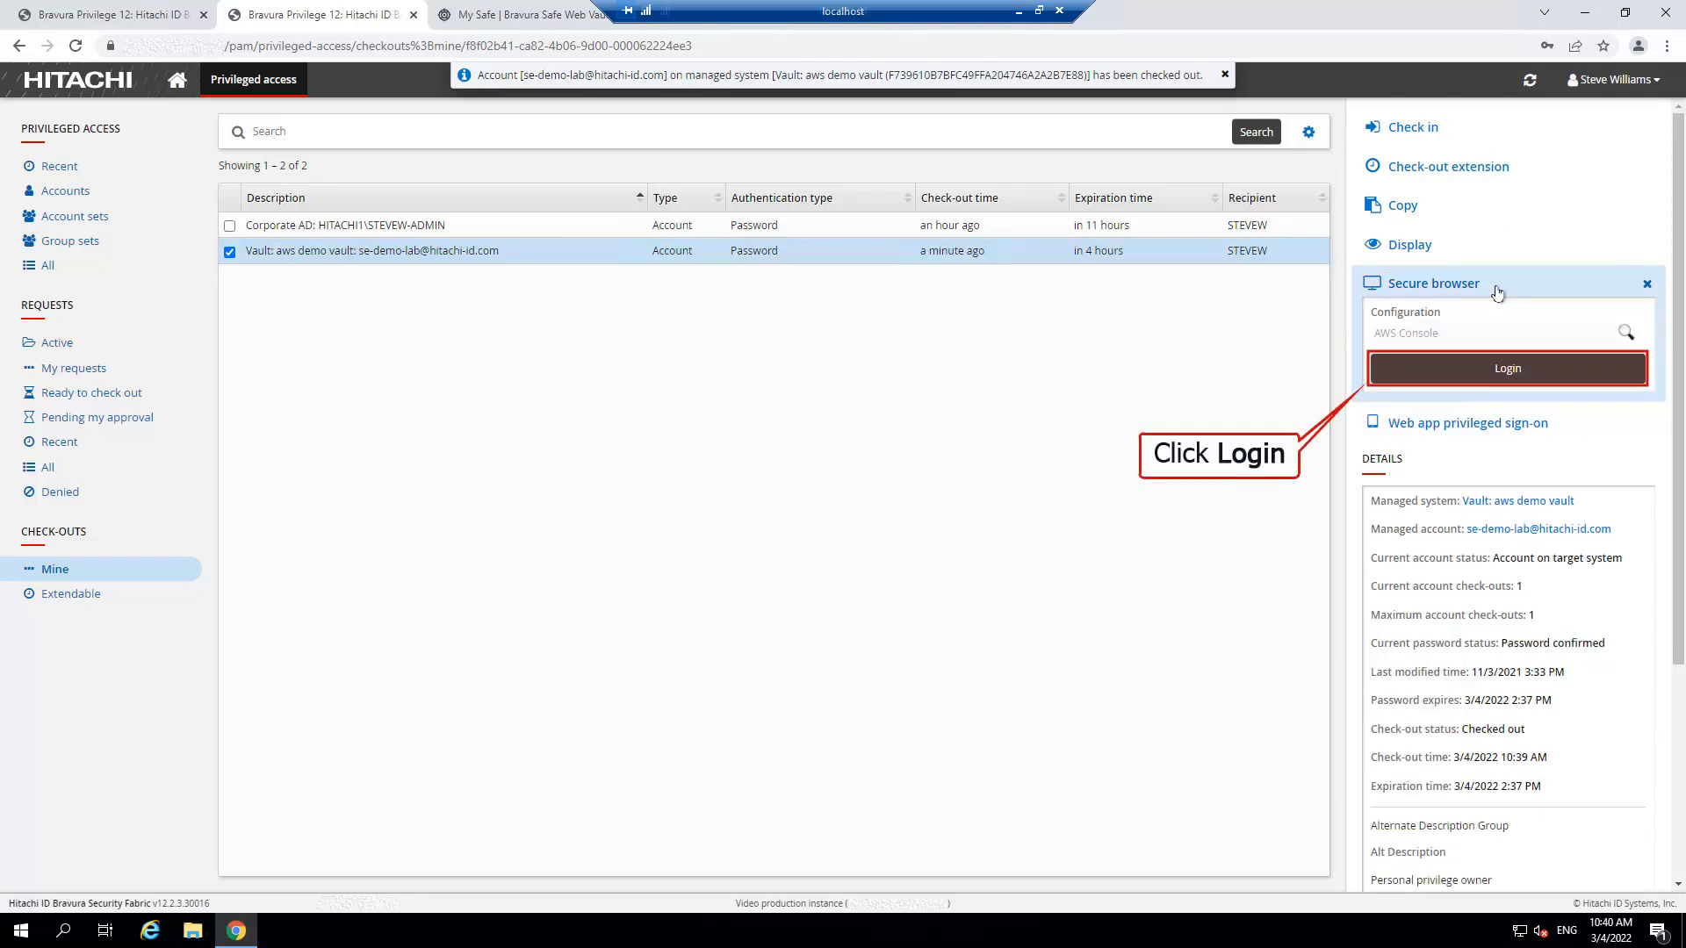
left_click(1533, 374)
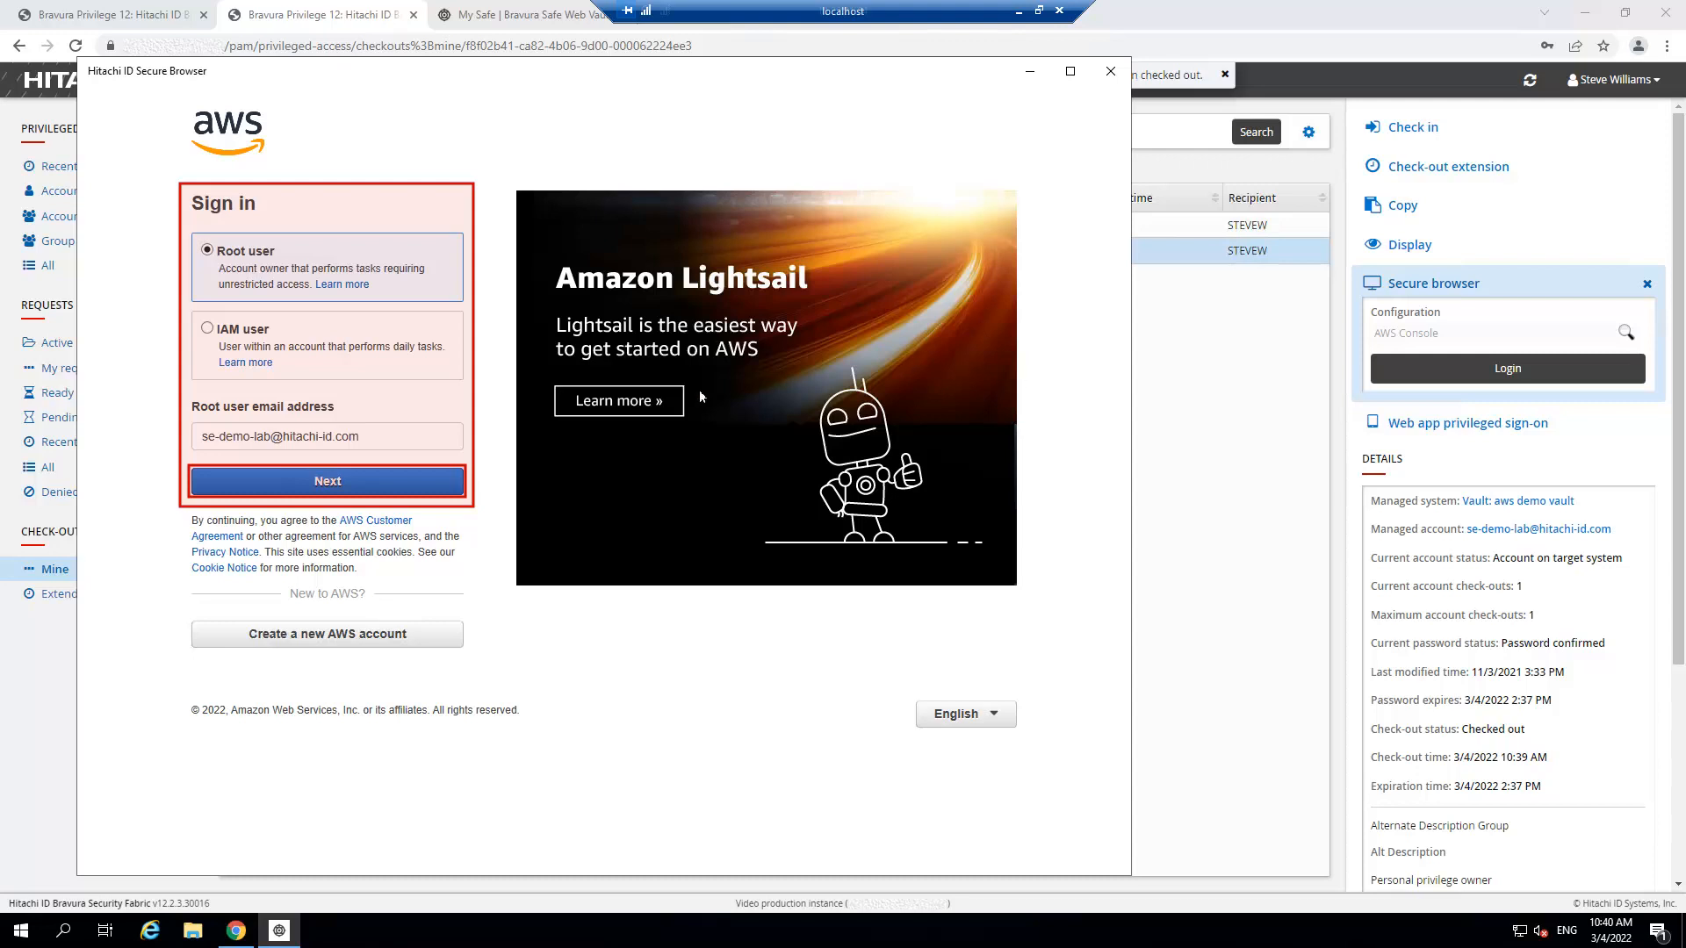
Continue the AWS root sign-in and pass the security check by entering the captcha characters.
left_click(356, 485)
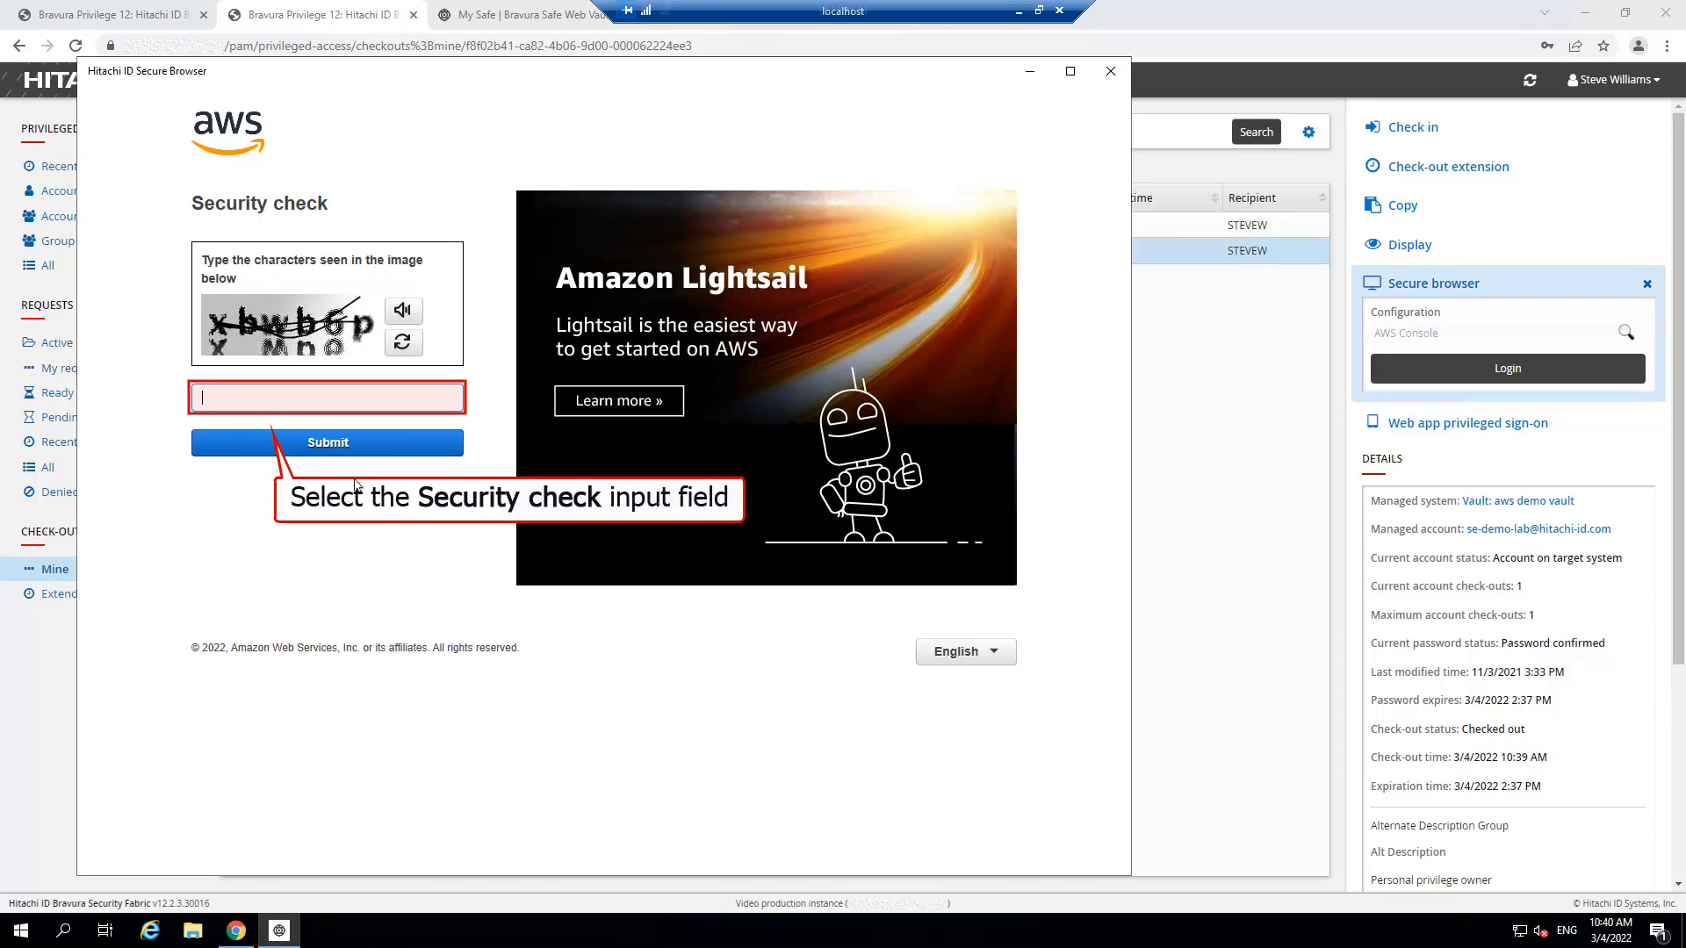
left_click(280, 402)
type("xbwb6p")
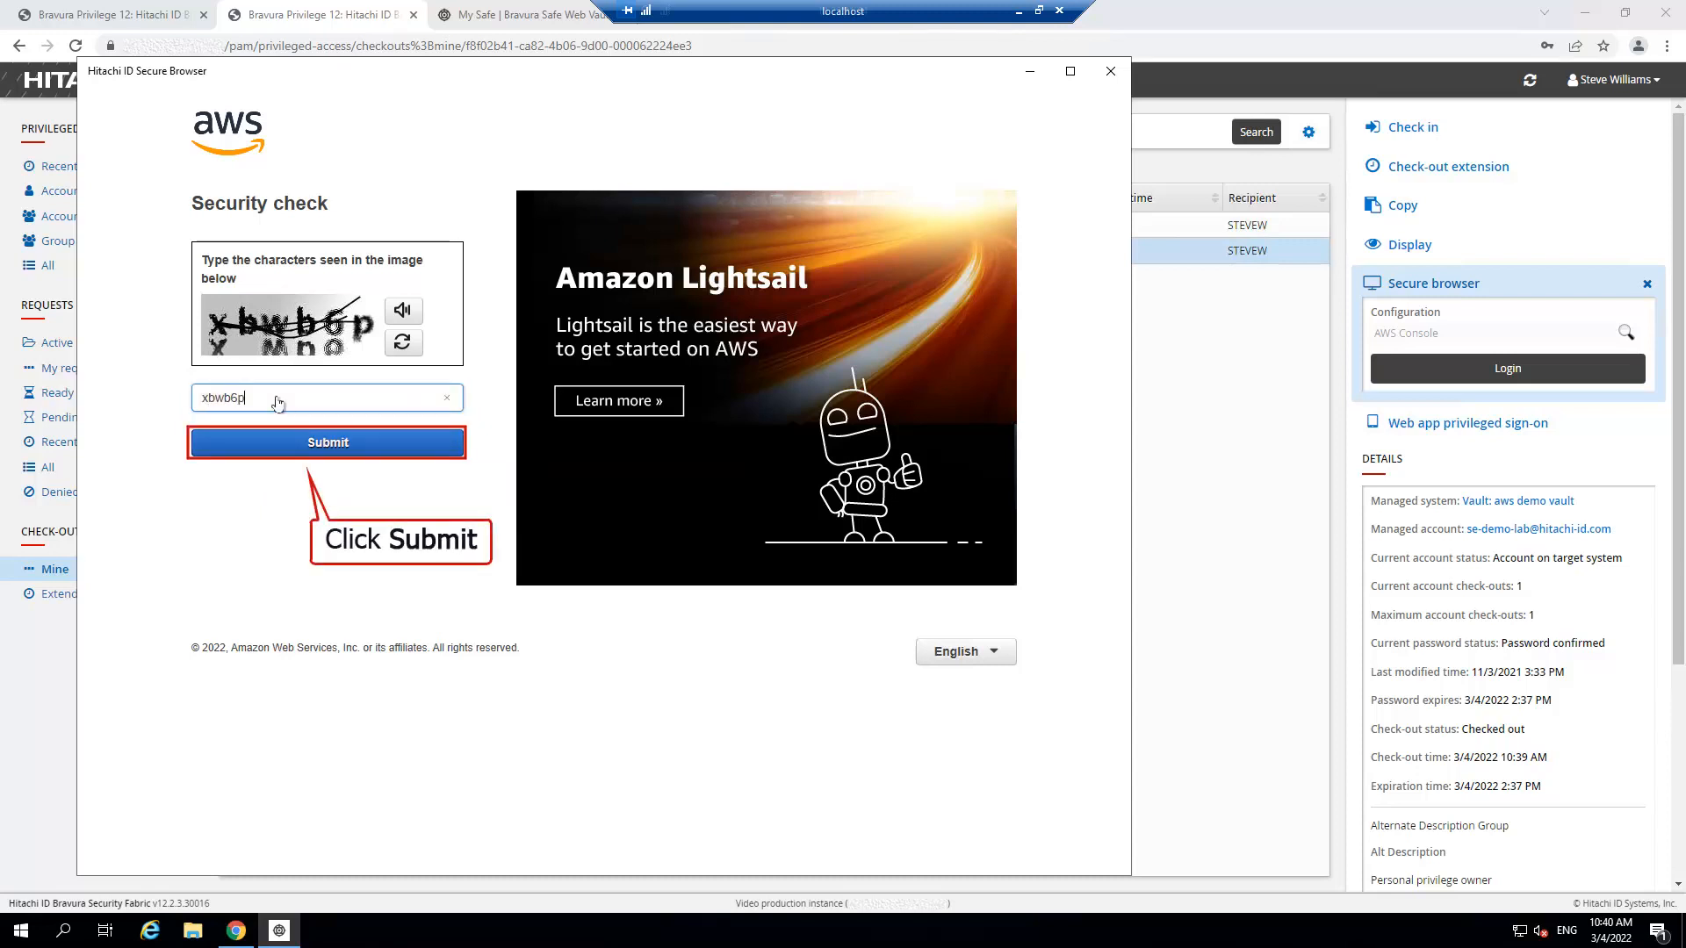
left_click(363, 442)
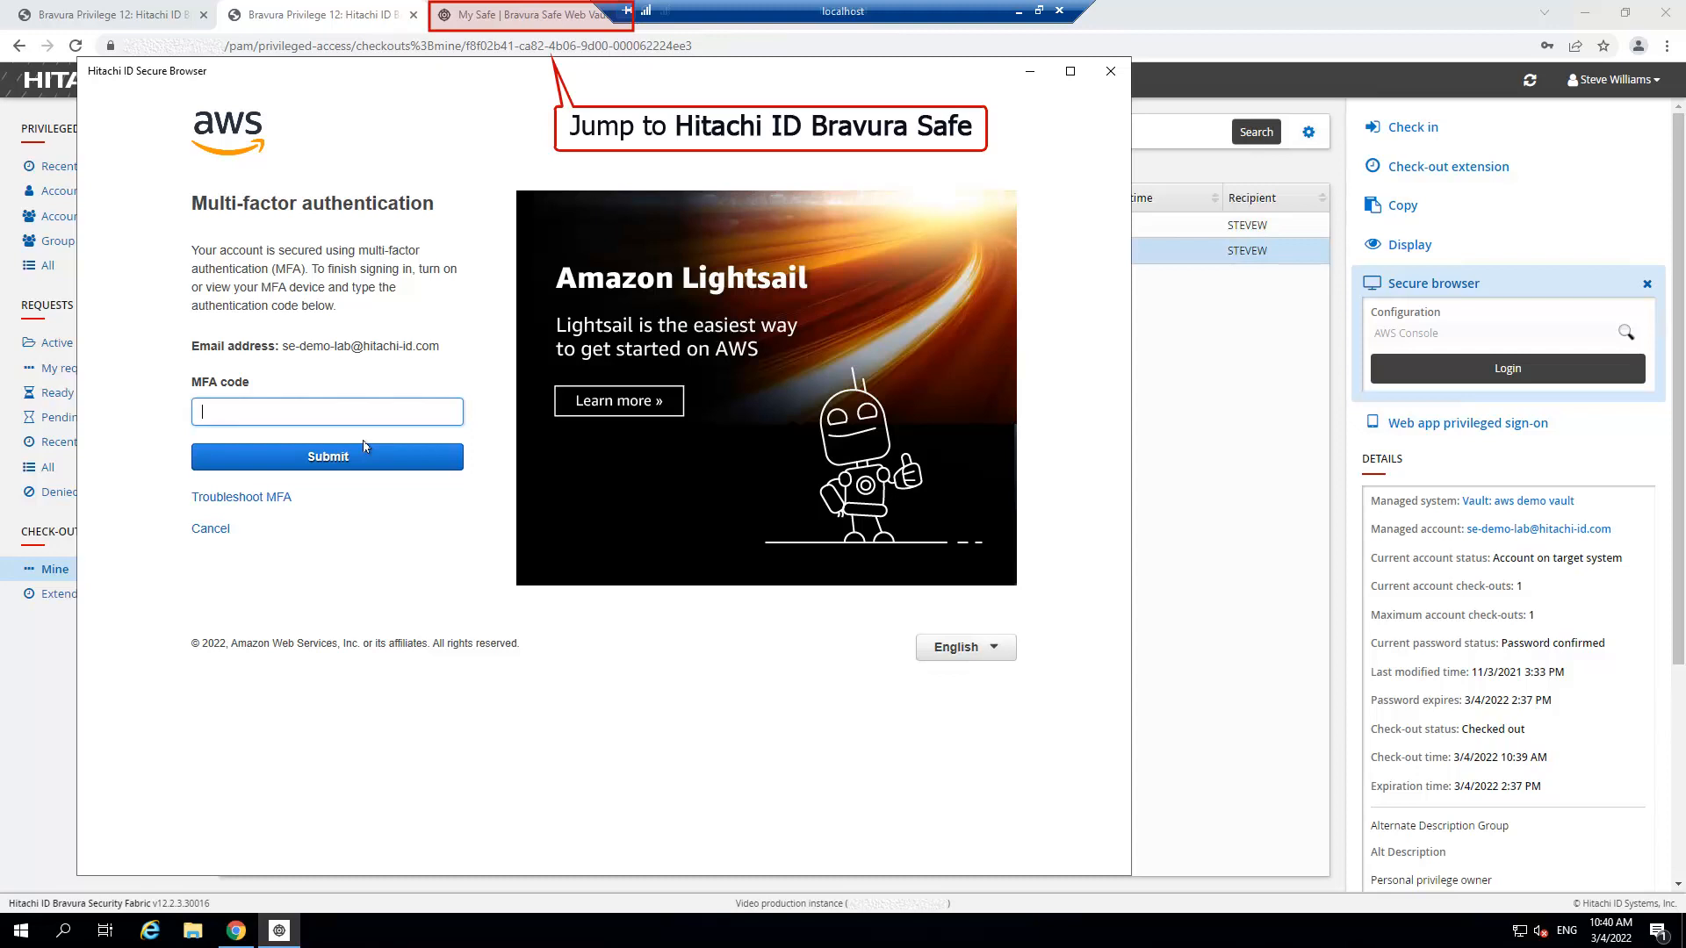
Copy the AWS root account's TOTP code from Bravura Safe and submit it as the MFA code.
left_click(527, 18)
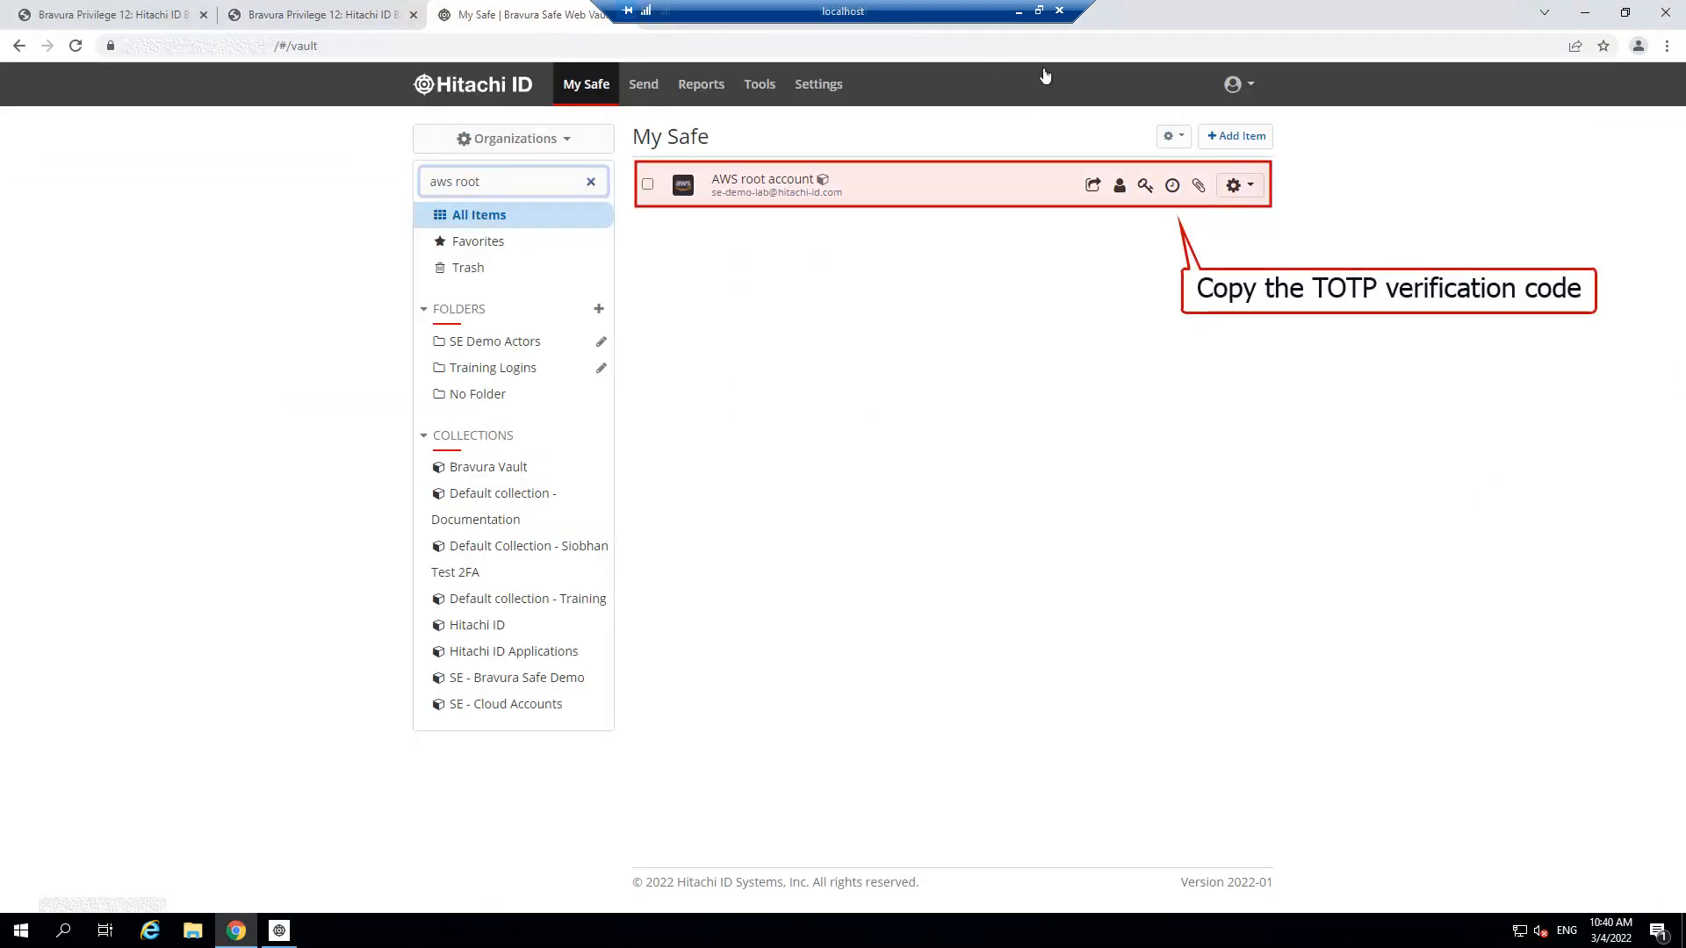
left_click(1172, 185)
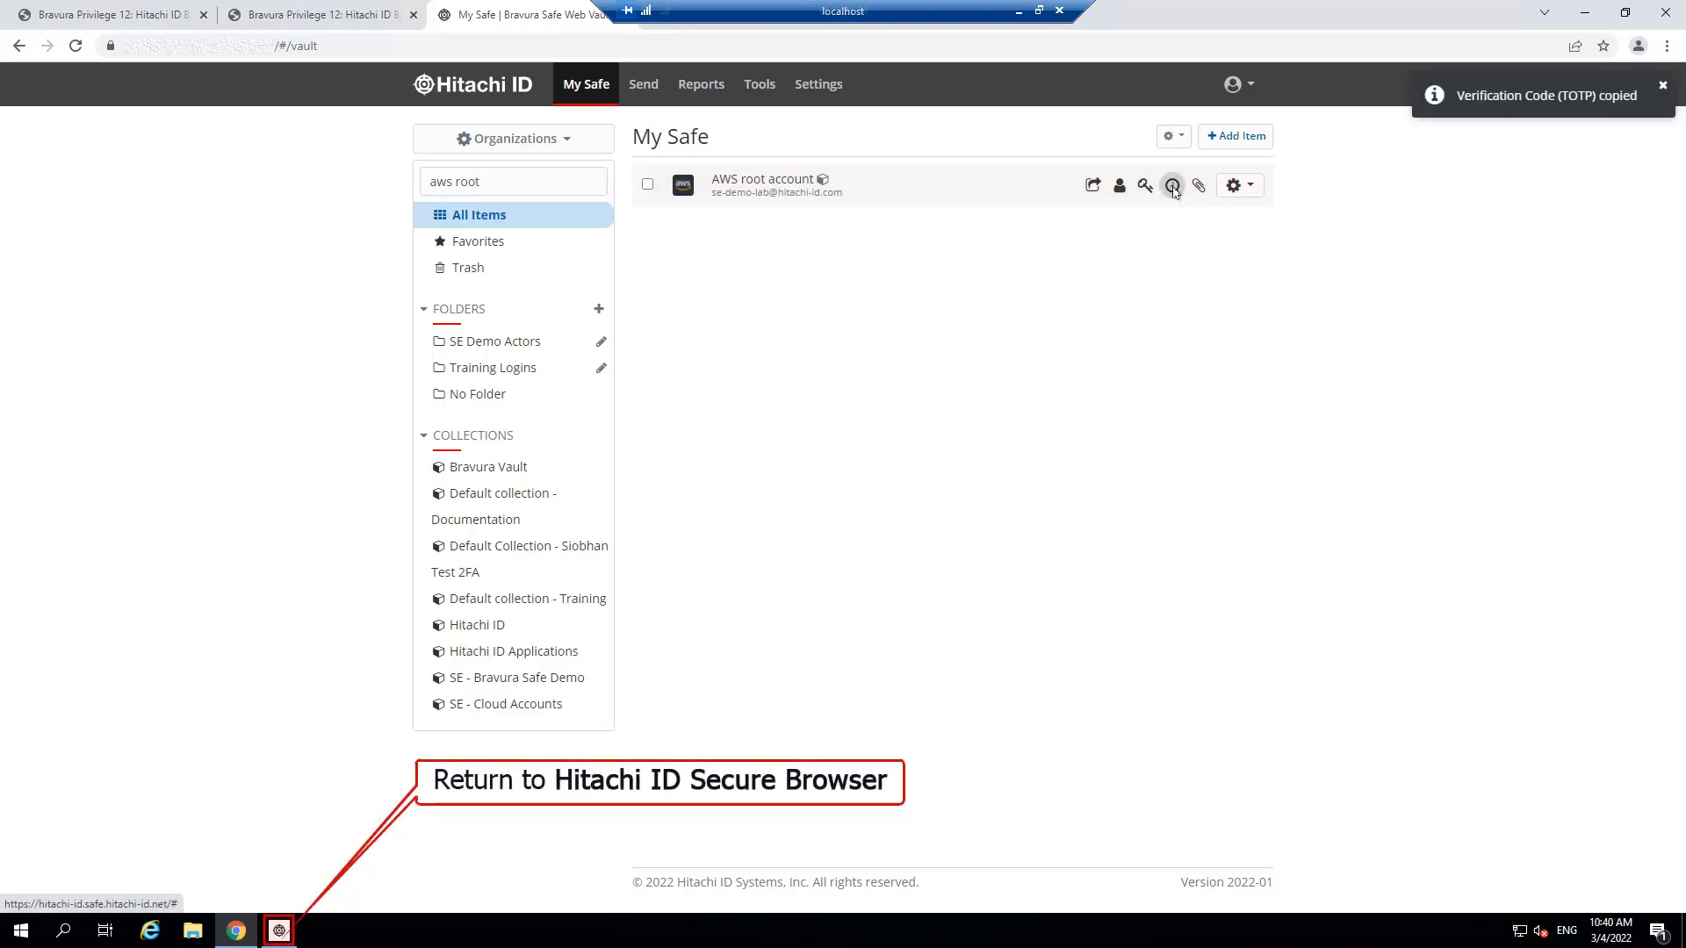
left_click(279, 933)
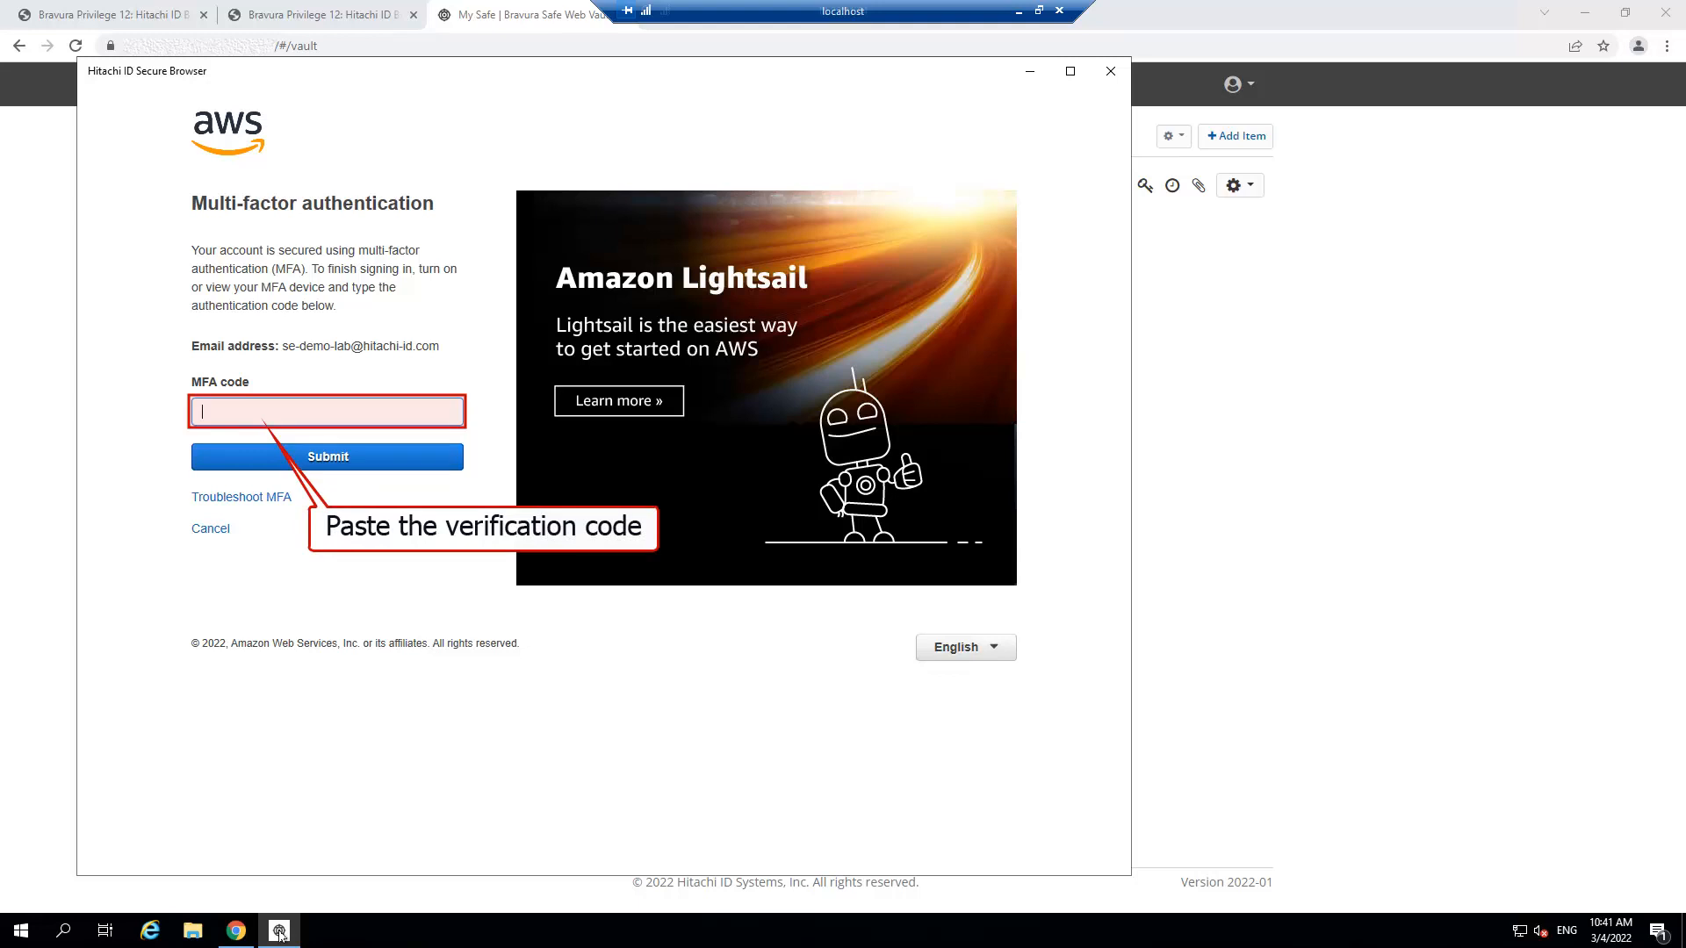
key("ctrl+v")
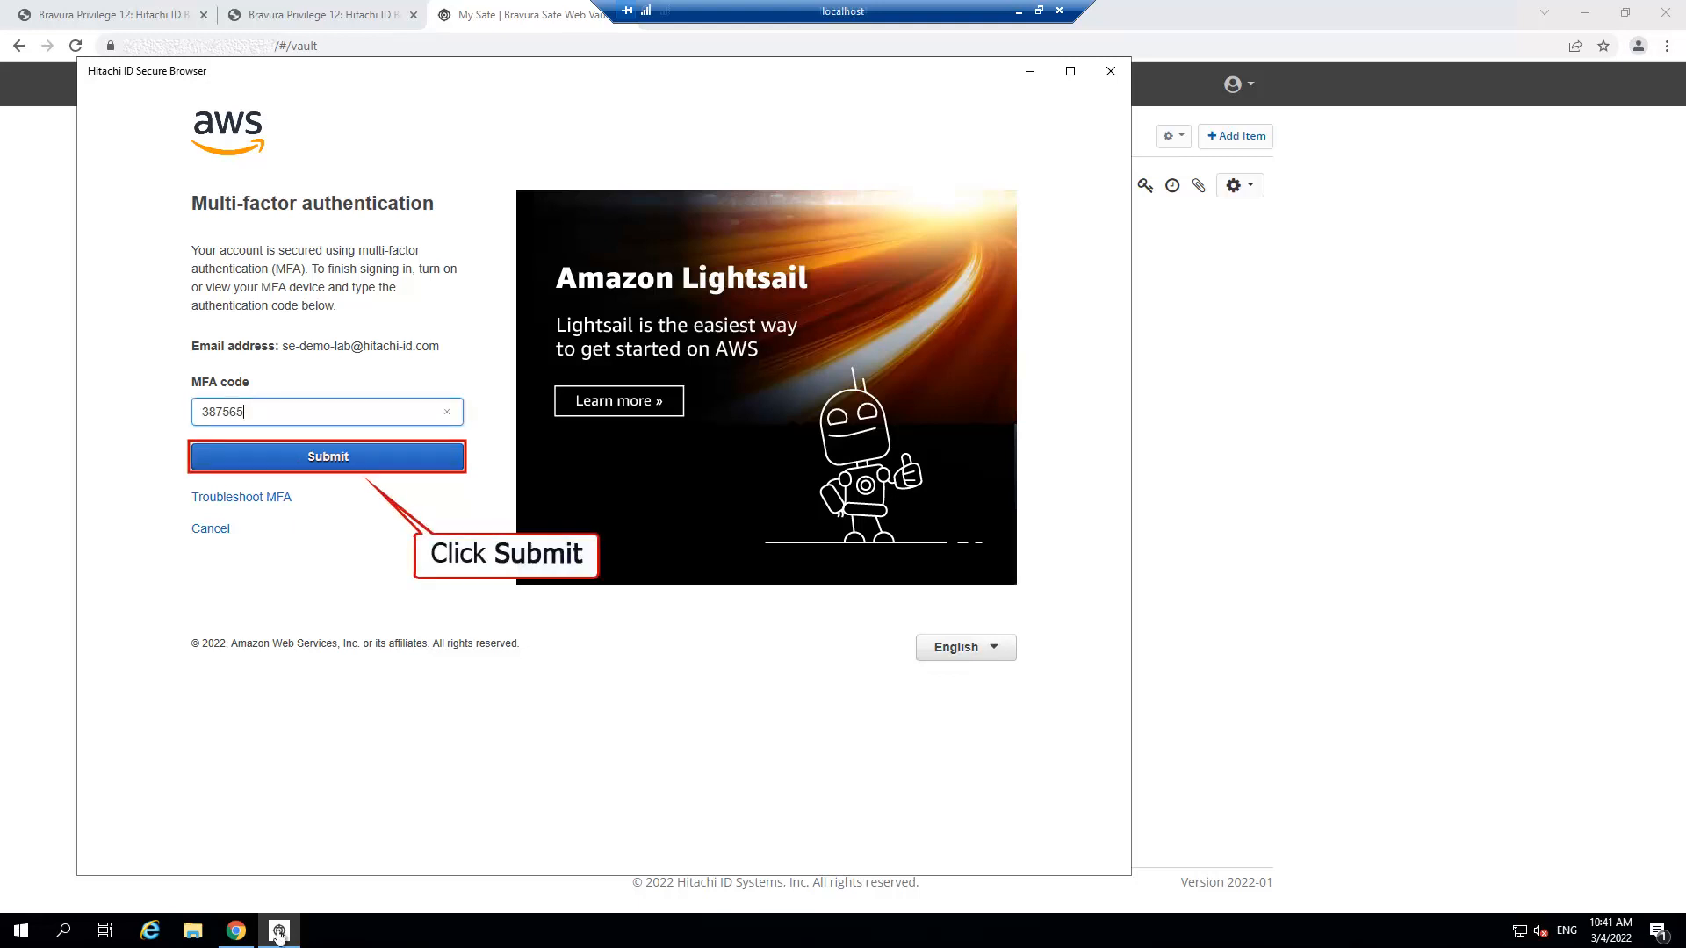
left_click(365, 458)
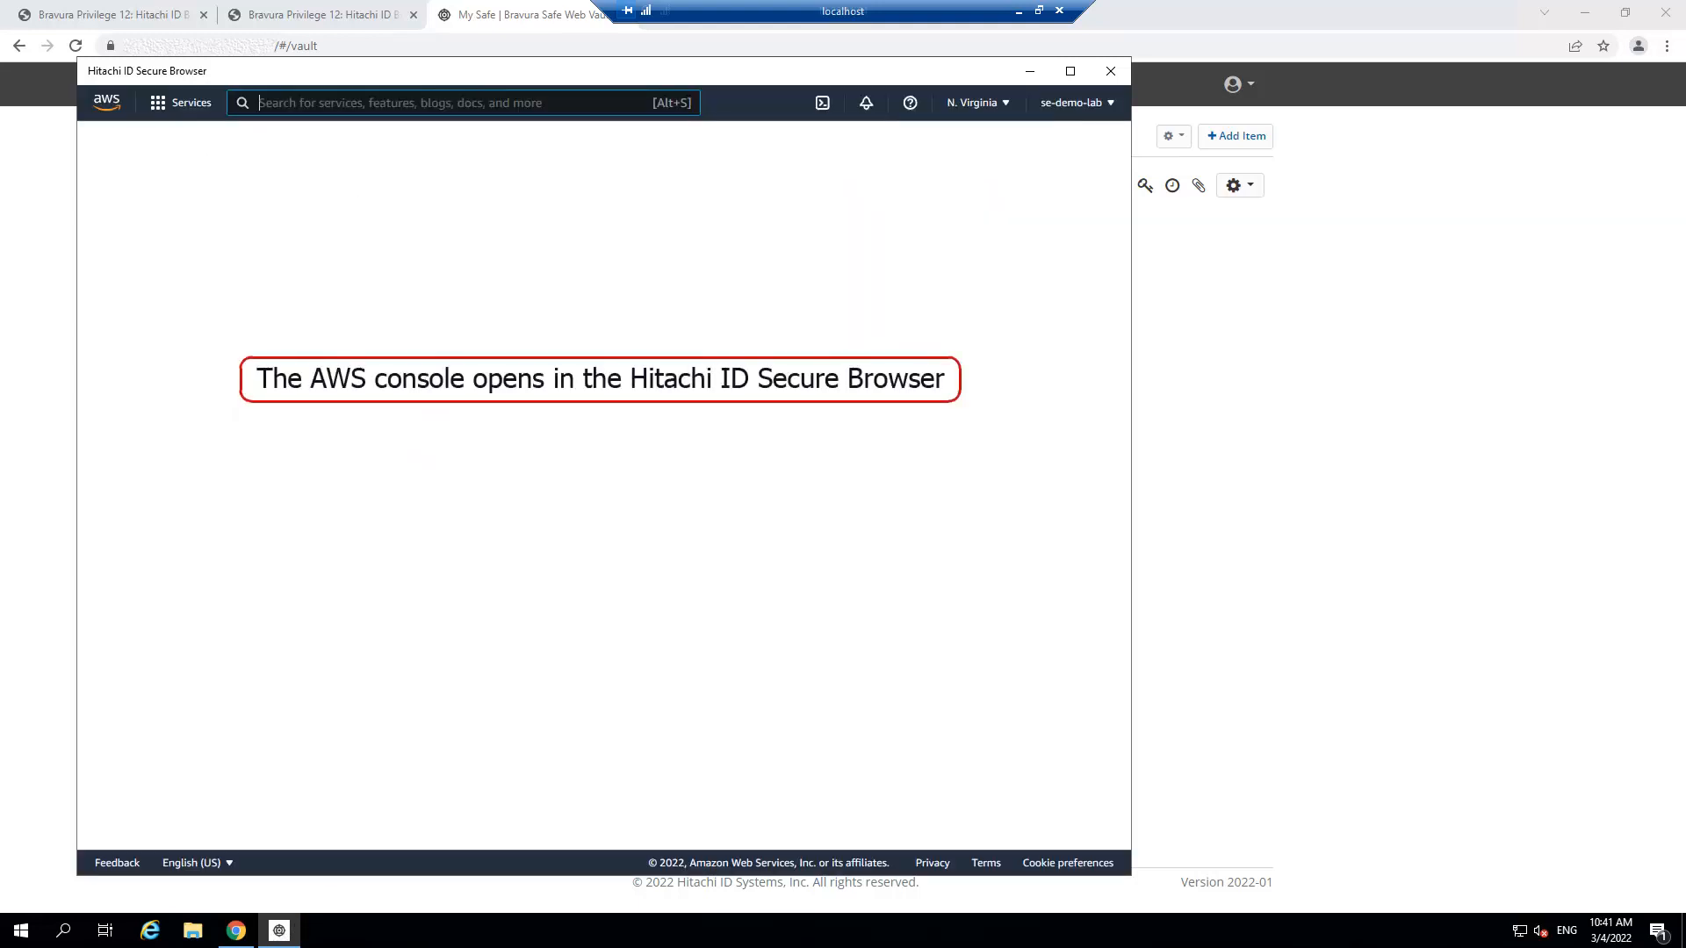